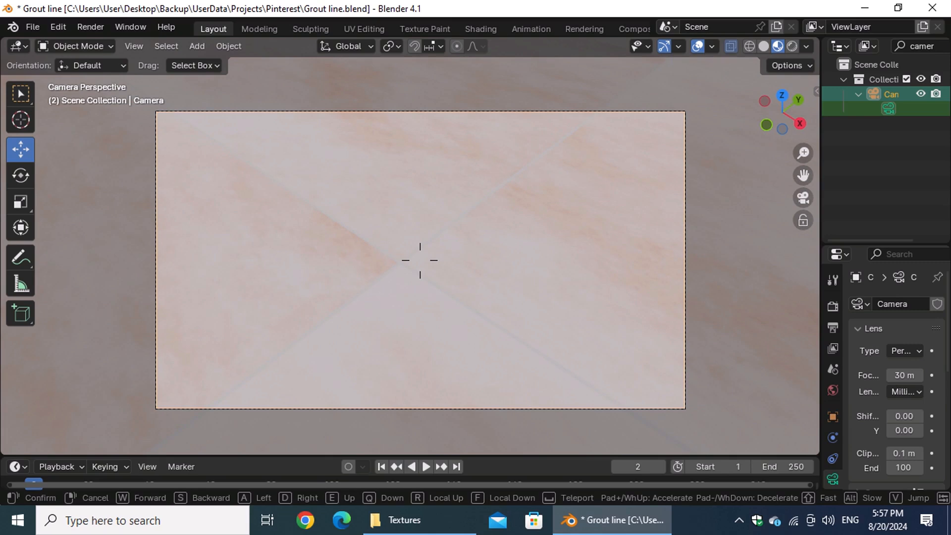
- Close the Grout line.blend project without saving its changes
click(536, 295)
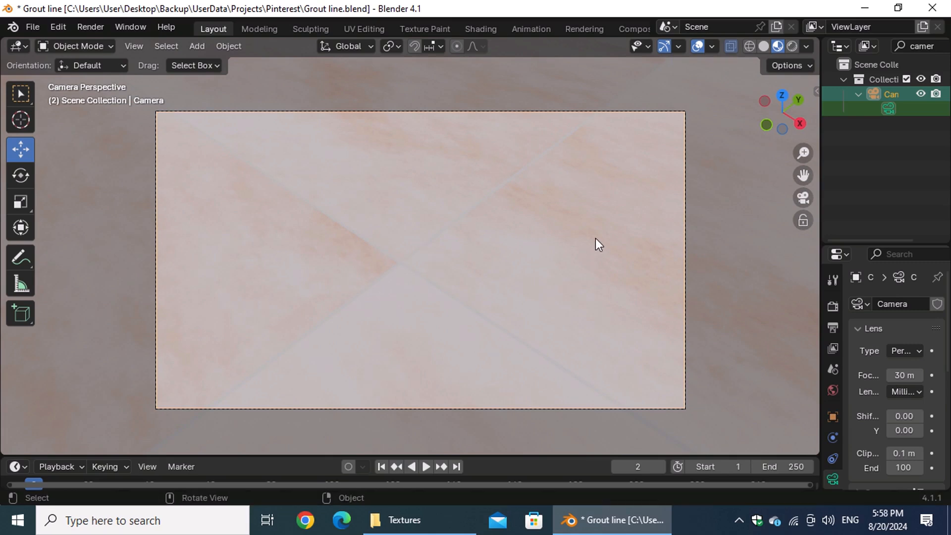
click(933, 7)
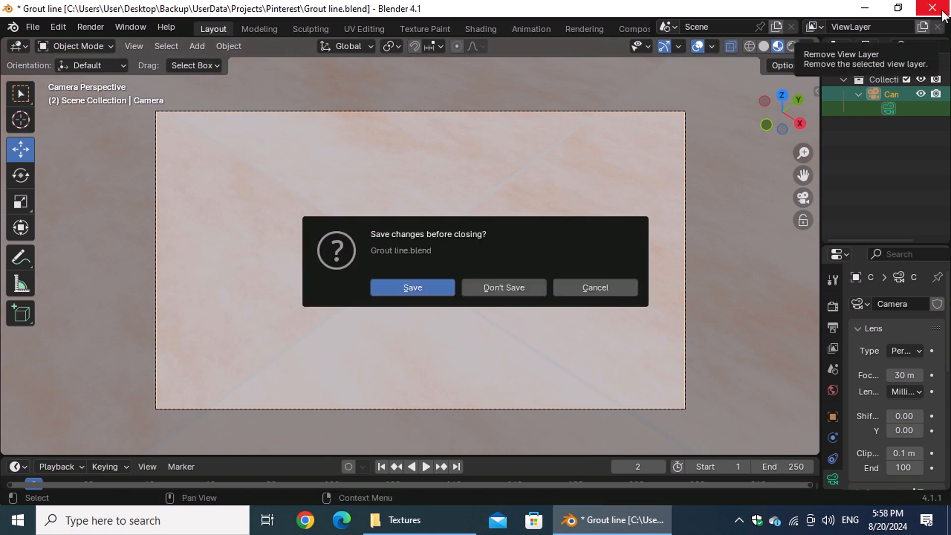
click(498, 291)
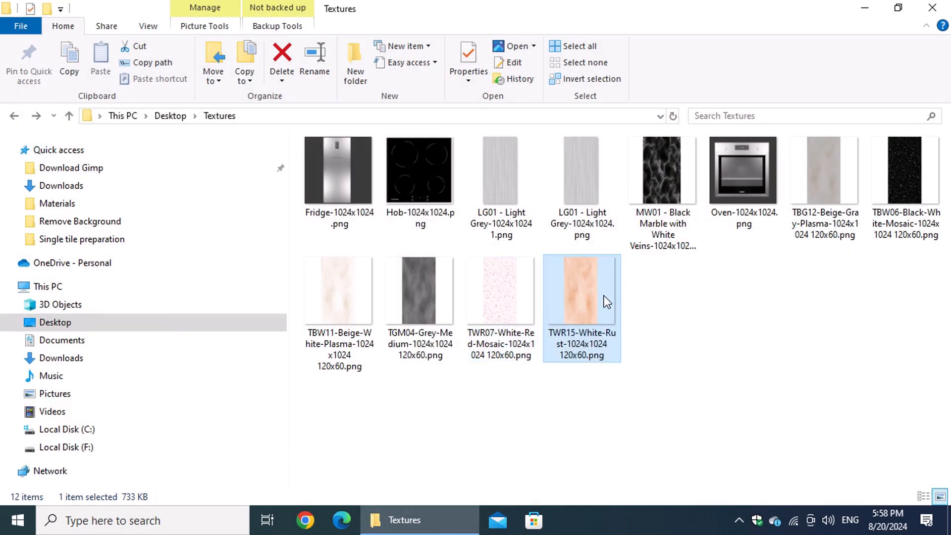
- Open the TWR15-White-Rust-1024x1024 120x60.png texture in GIMP
right_click(605, 297)
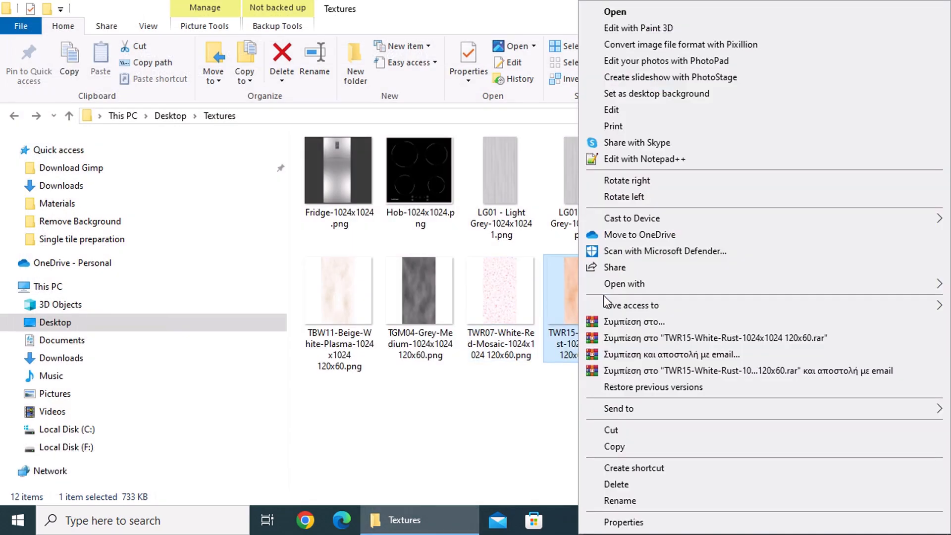
mouse_move(631, 284)
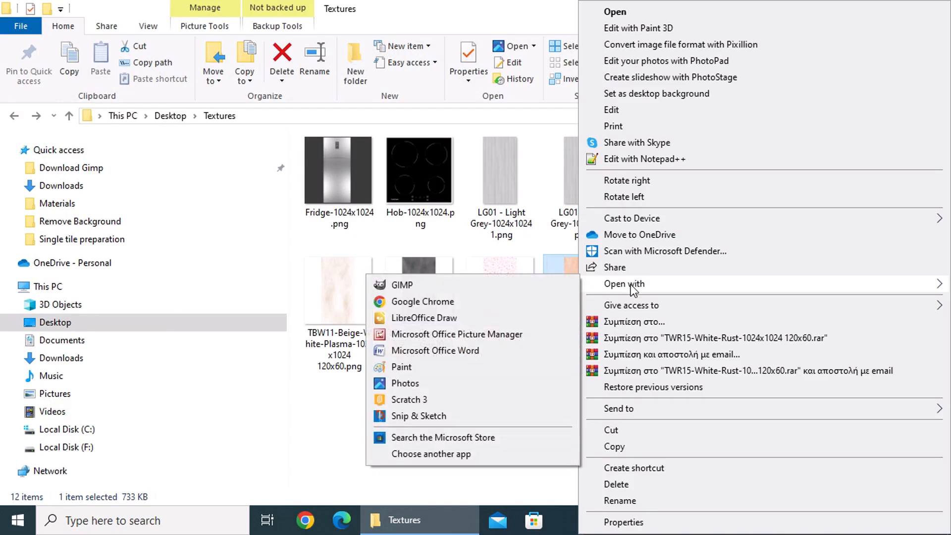
click(491, 285)
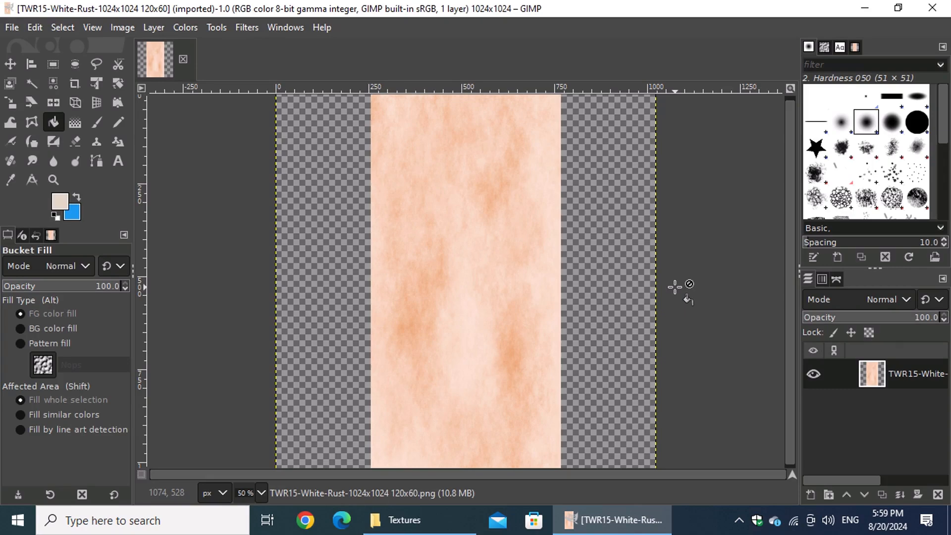
- Crop the image to its content and open the canvas size settings
click(119, 29)
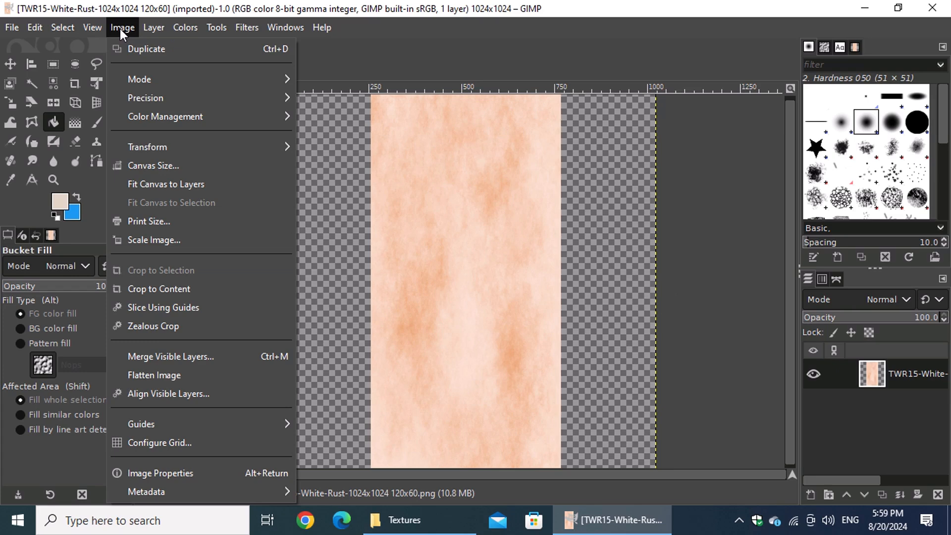
click(230, 289)
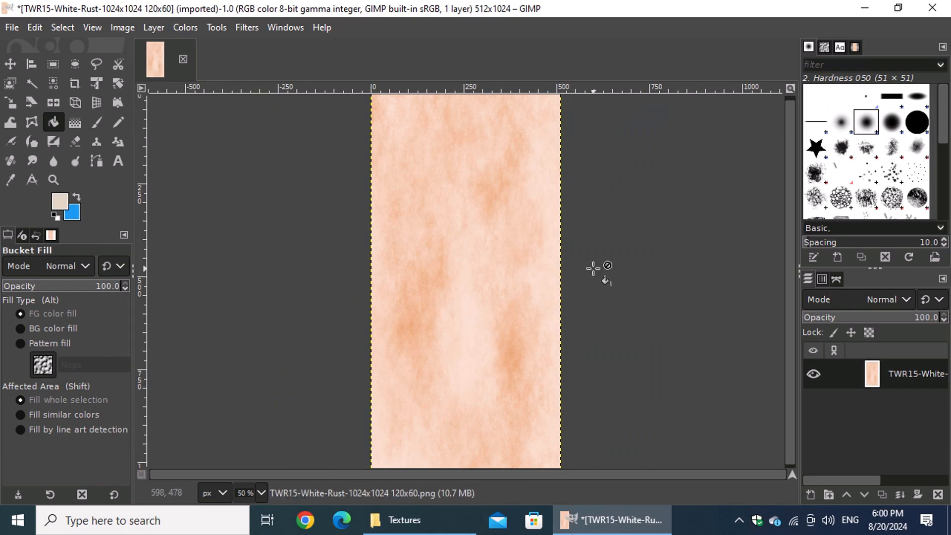
click(120, 28)
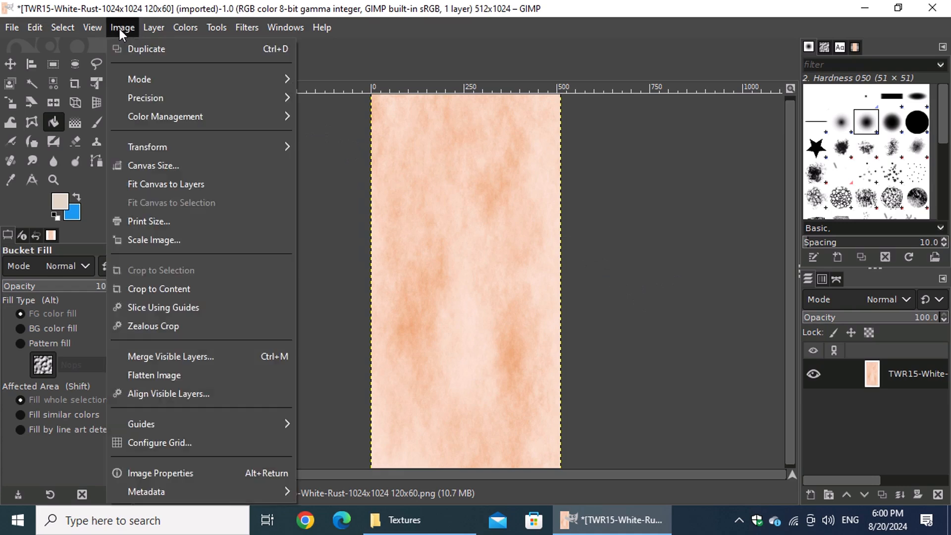
click(204, 167)
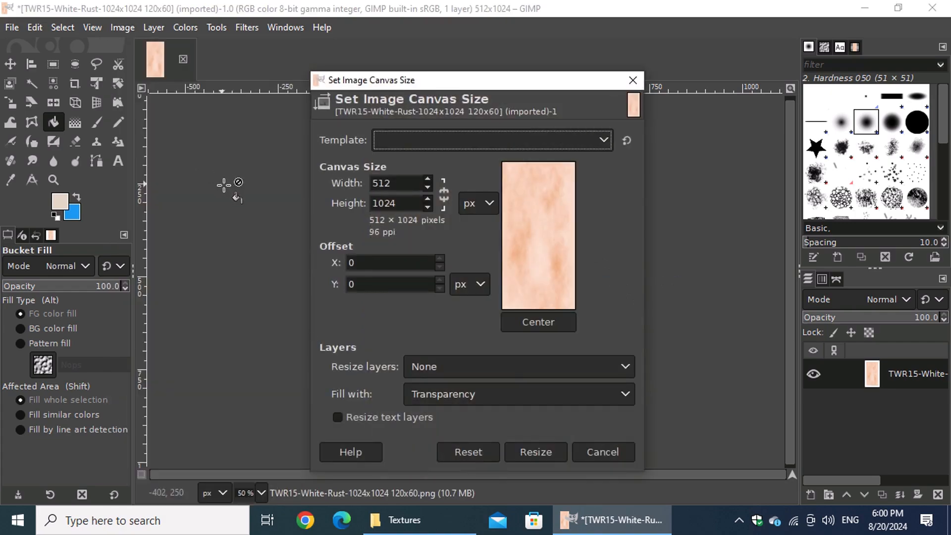
- Try adding 2 px to the canvas width and height, and subtract it again from both
click(411, 186)
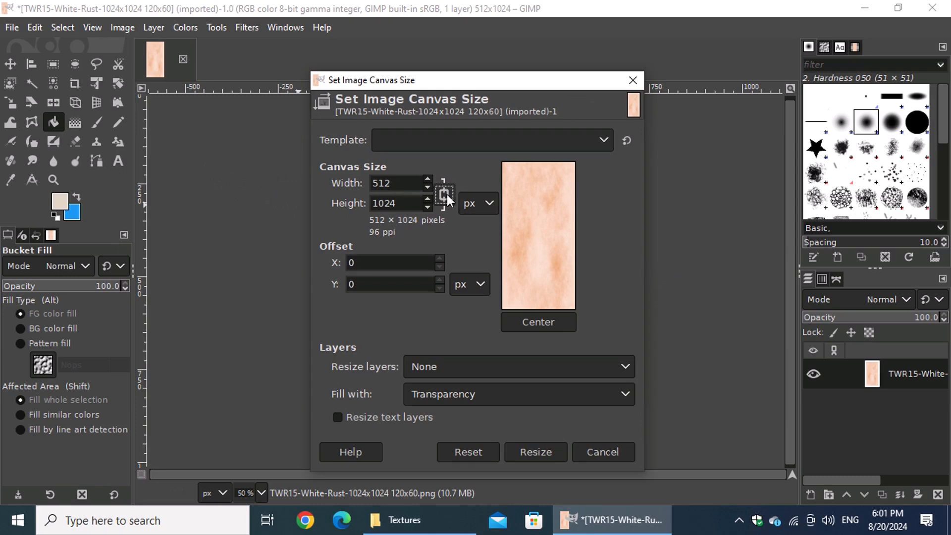
click(409, 186)
text(+ 2)
click(411, 203)
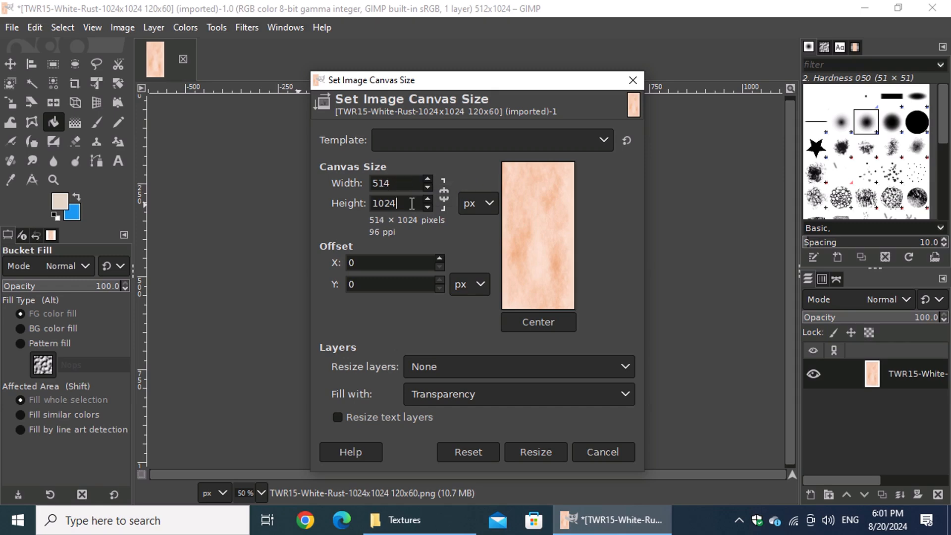
text(+2)
key(Tab)
text(-2)
key(Tab)
click(406, 181)
text(-2)
key(Return)
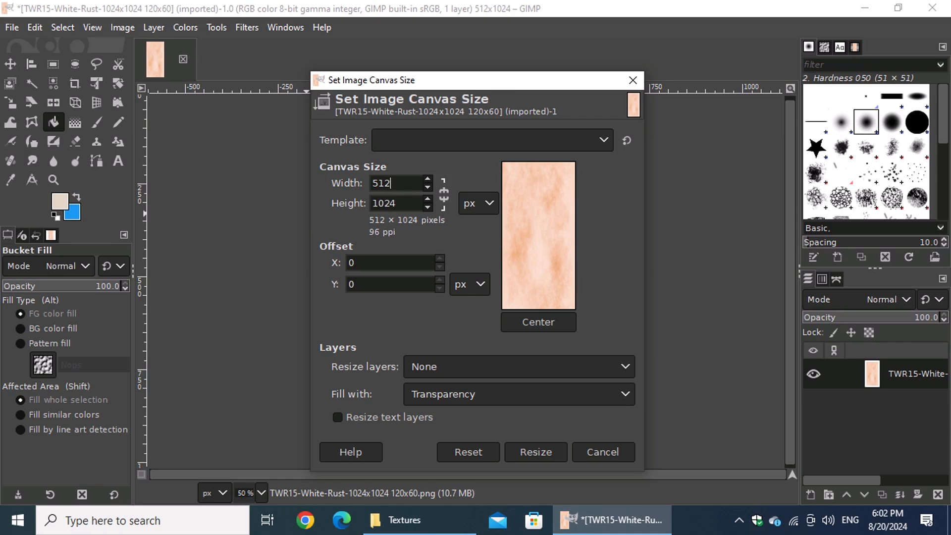
- Switch the canvas size unit to millimeters and set the width to 135.45 + (135.45/600)*3
click(490, 203)
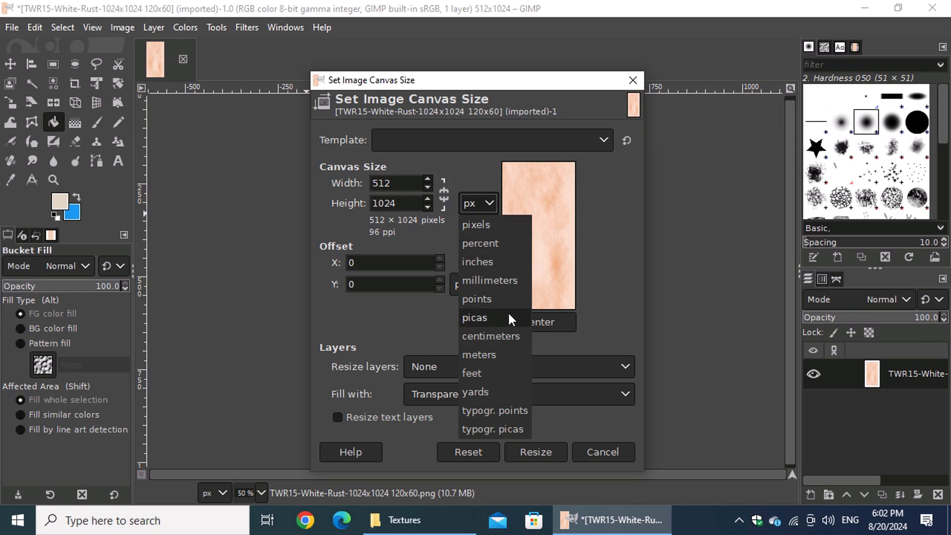
click(515, 282)
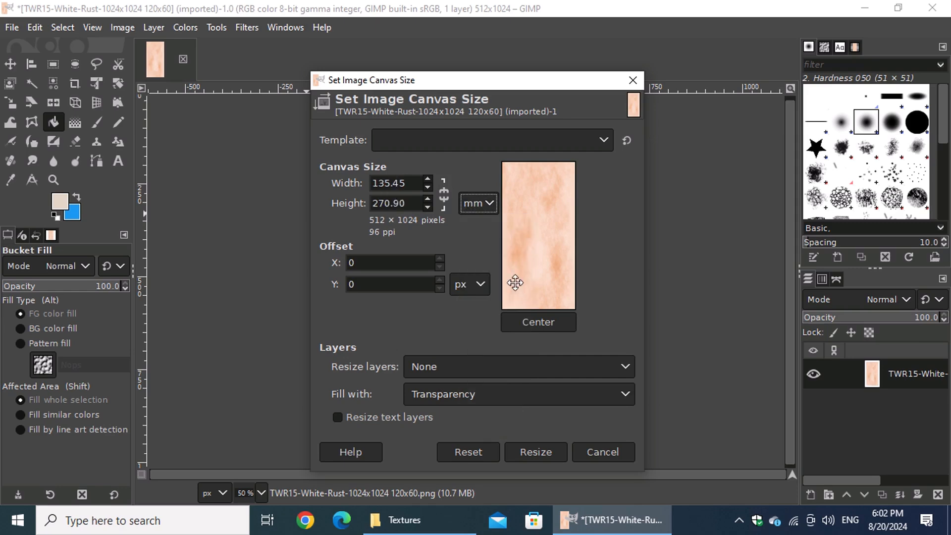
click(412, 185)
text(+)
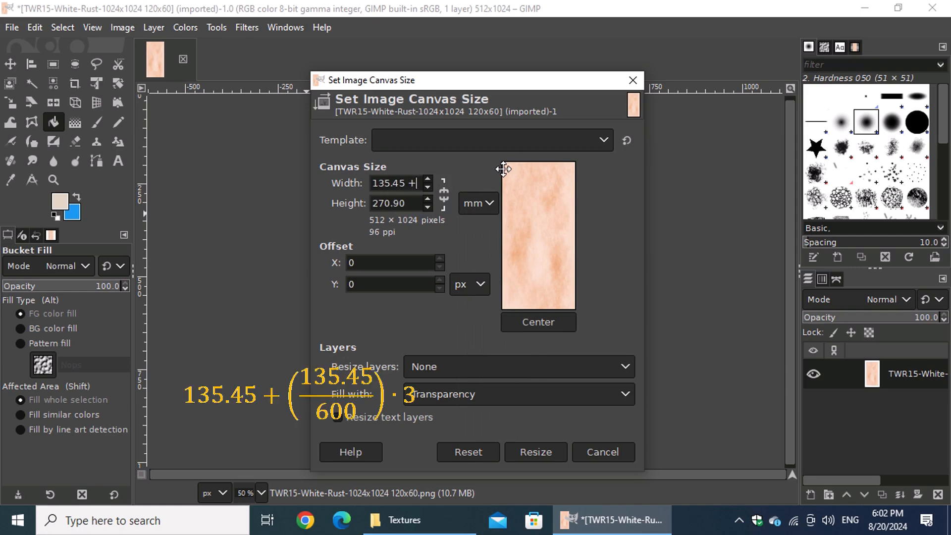
text( ()
text(135.)
text(45)
text(/)
text(600)
text())
text(*)
text(3)
- Set the canvas height to 270.90 + (270.90/1200)*3 mm and apply the resize with the image centered
click(427, 202)
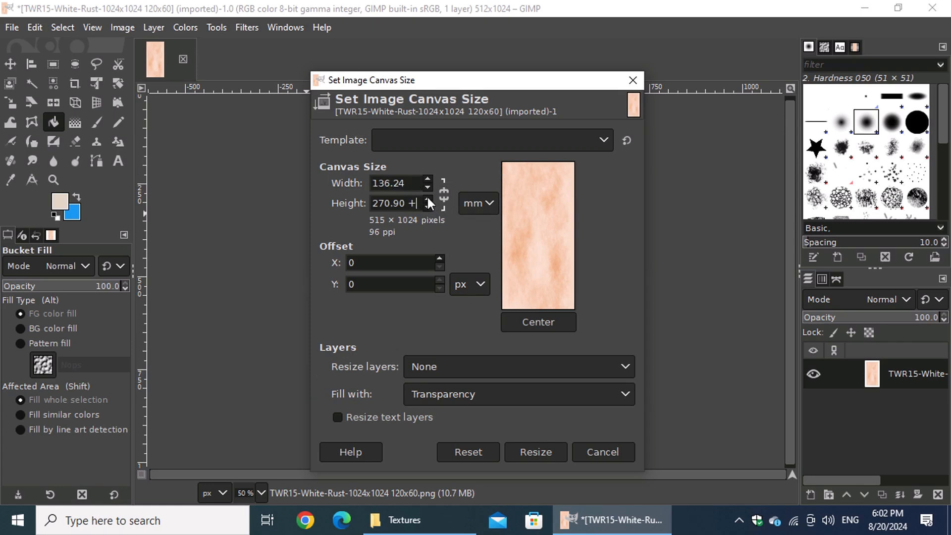
text(+ ()
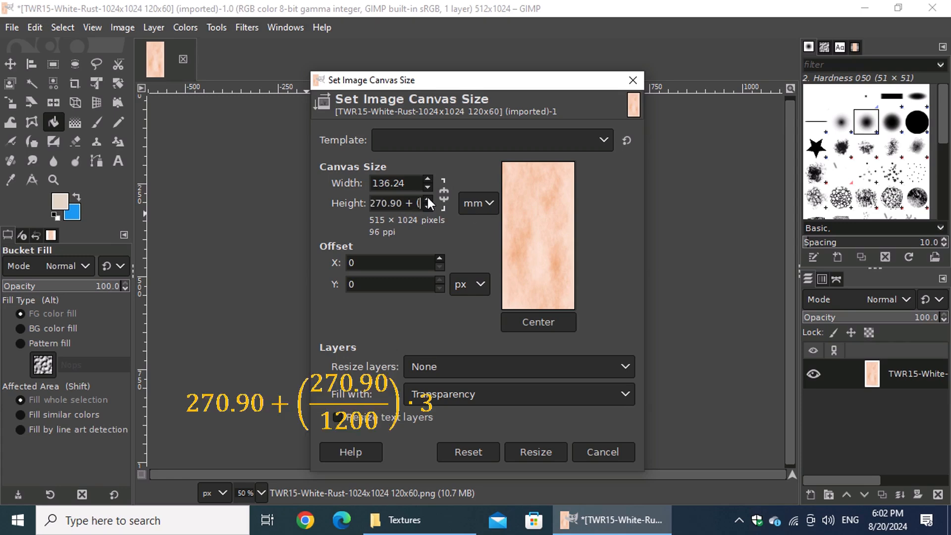
text(270)
text(.90)
text(/)
text(1200)
text())
text(*)
text(3)
click(414, 180)
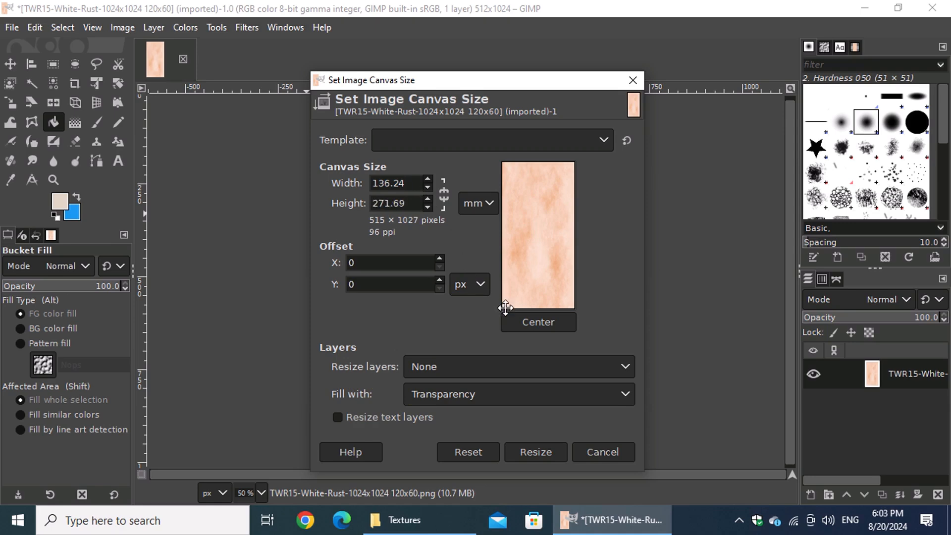
click(555, 323)
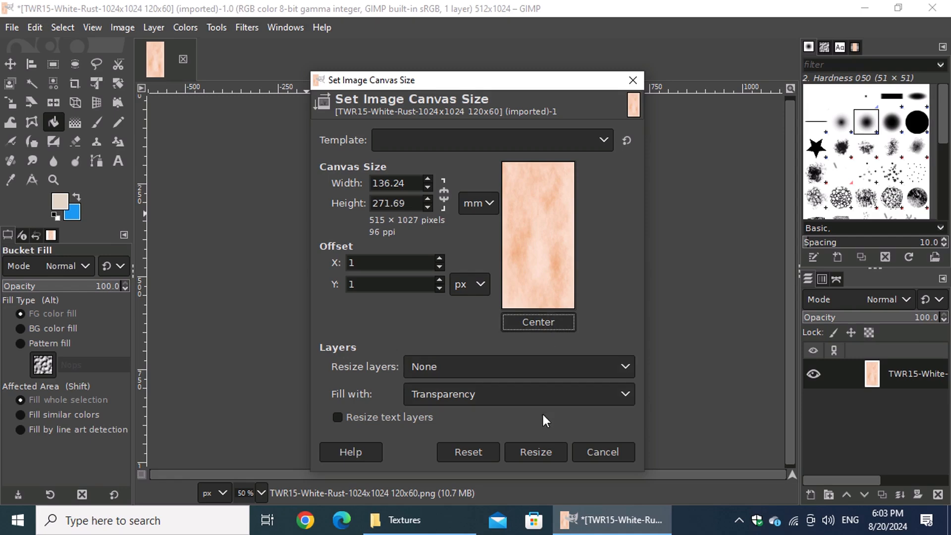
click(535, 452)
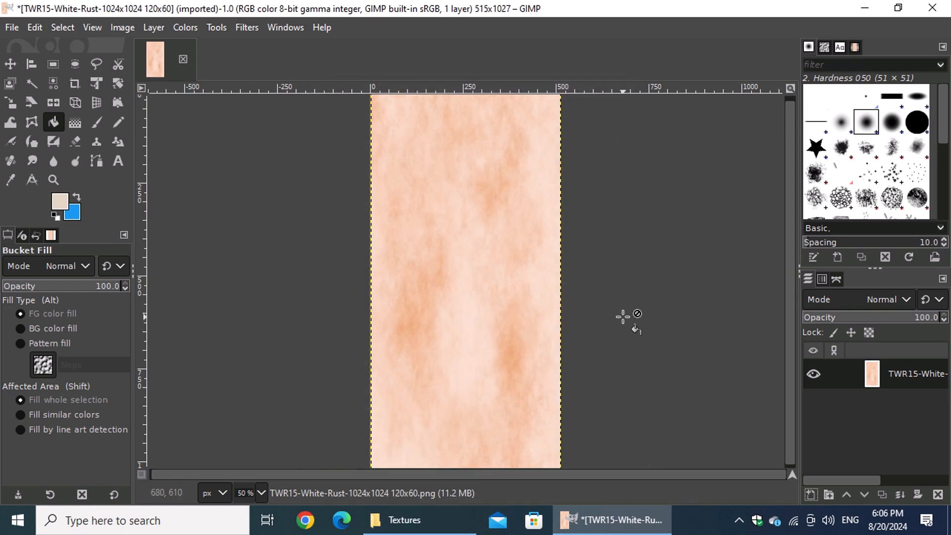
- Start a new layer and name it "Grout line"
click(813, 493)
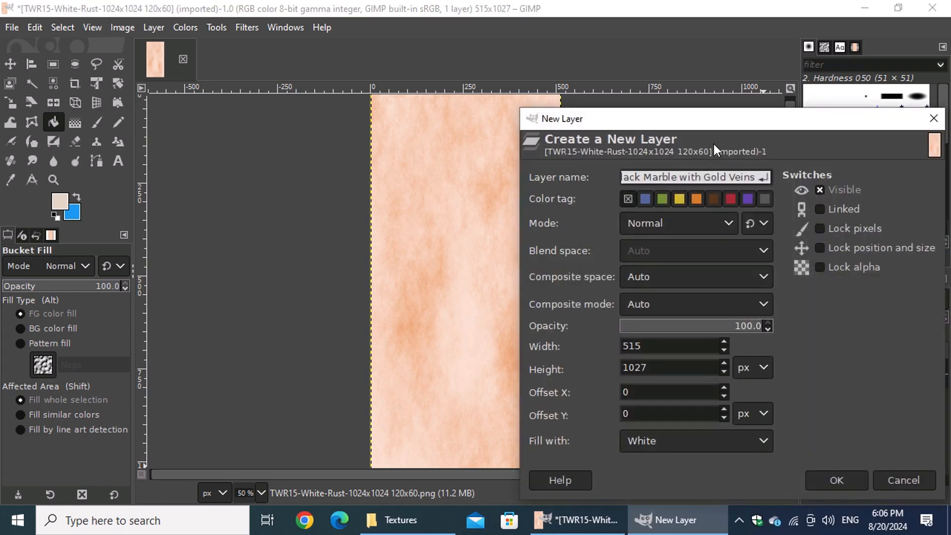
drag(716, 118, 498, 90)
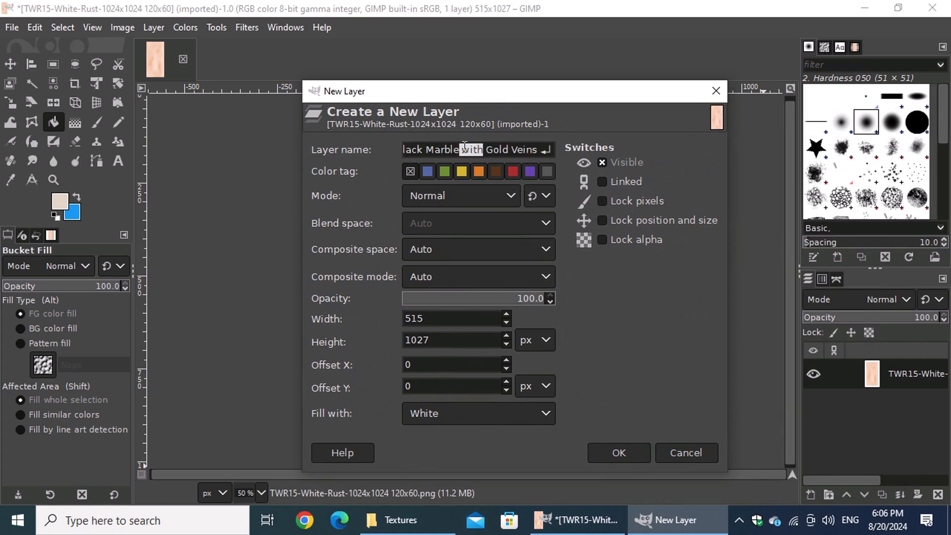
text(Gr)
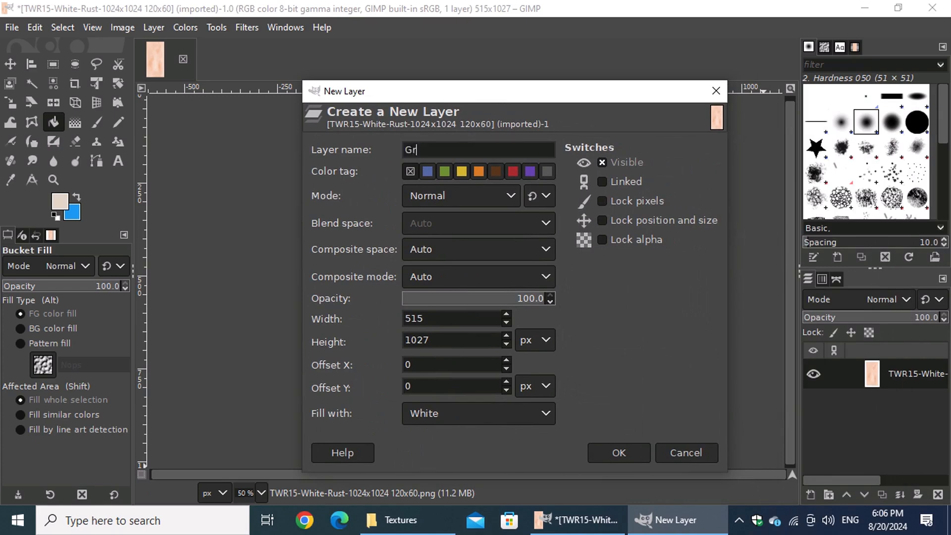
text(oyt line)
key(Left)
key(Left)
key(Left)
key(Left)
key(Left)
key(Left)
key(Left)
key(Delete)
text(u)
- Create the Grout line layer in Normal mode at 100 opacity and move it below the TWR15-White-Rust layer
click(505, 195)
click(488, 219)
drag(534, 302, 573, 307)
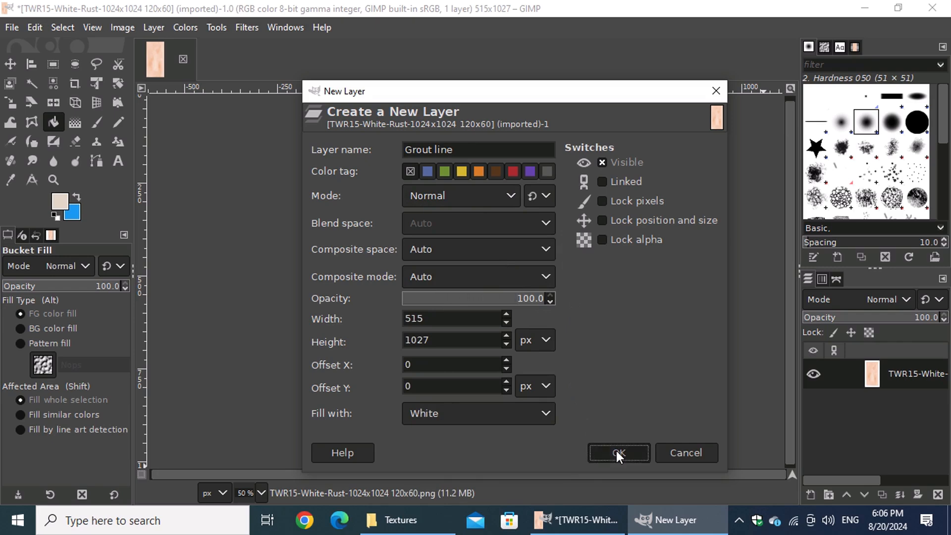
click(617, 453)
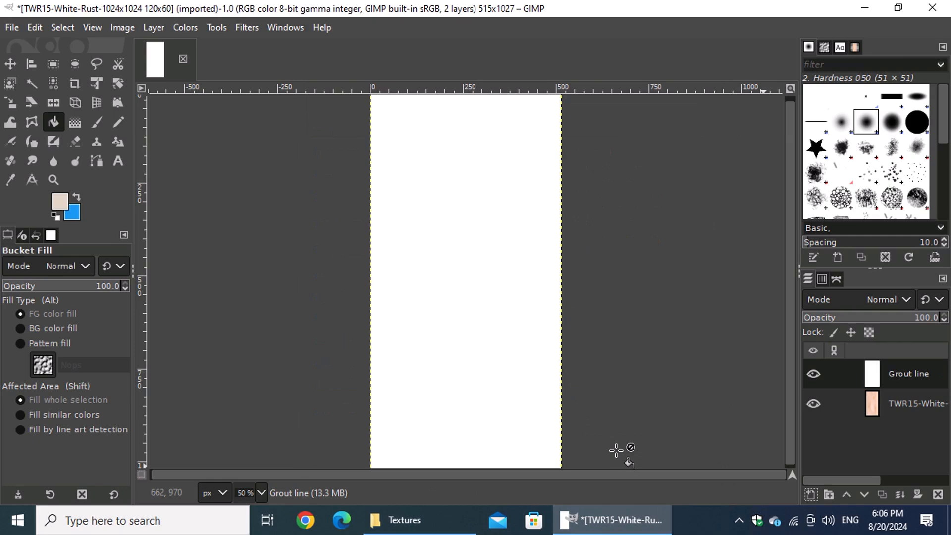
click(898, 375)
drag(898, 375, 898, 427)
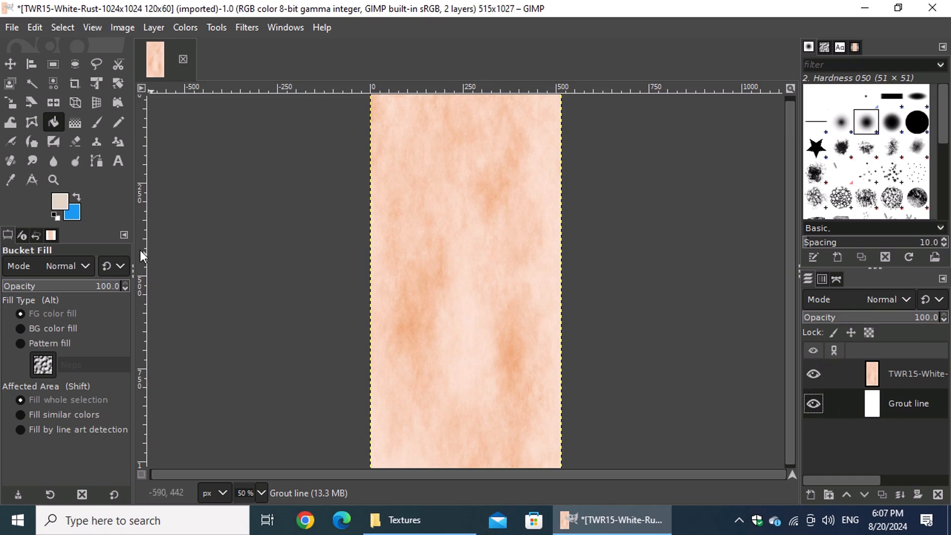
- Set the foreground color to the light beige with HTML notation faeadc
click(61, 203)
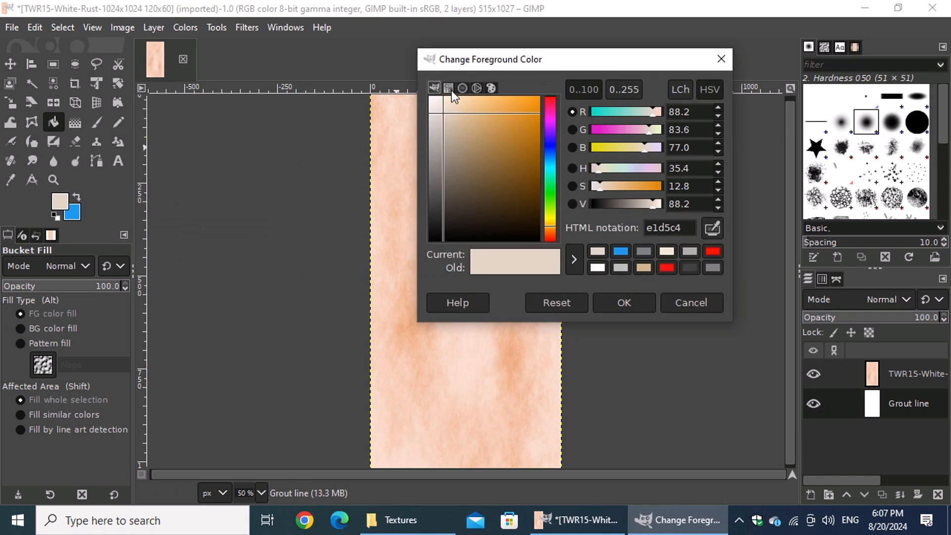
click(449, 90)
click(463, 89)
click(477, 89)
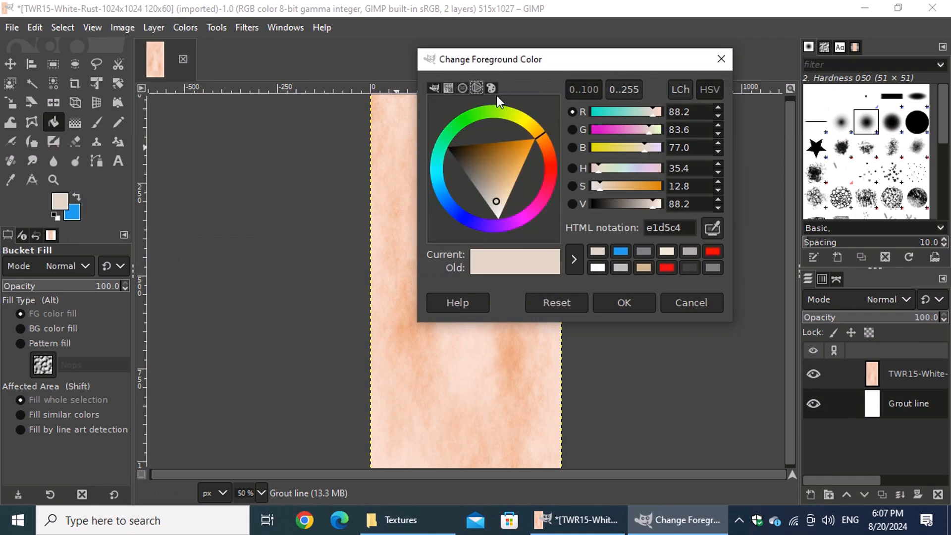
click(491, 88)
click(435, 88)
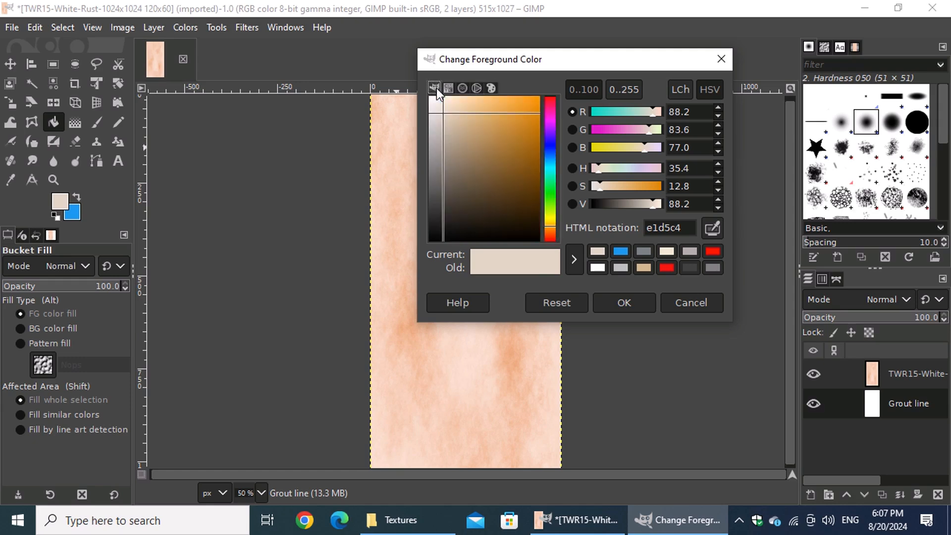
mouse_move(552, 227)
mouse_down()
mouse_move(549, 135)
mouse_move(569, 230)
mouse_up()
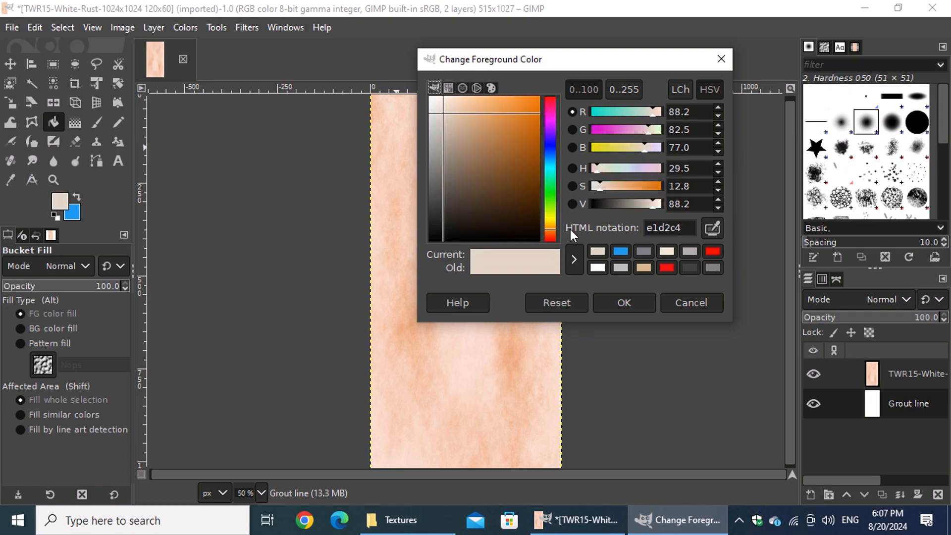
drag(465, 133, 442, 100)
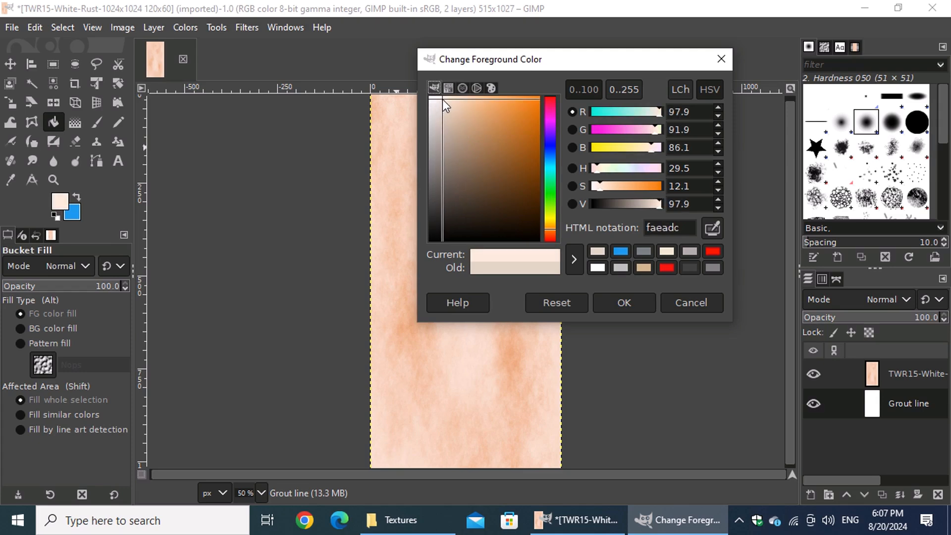
click(624, 303)
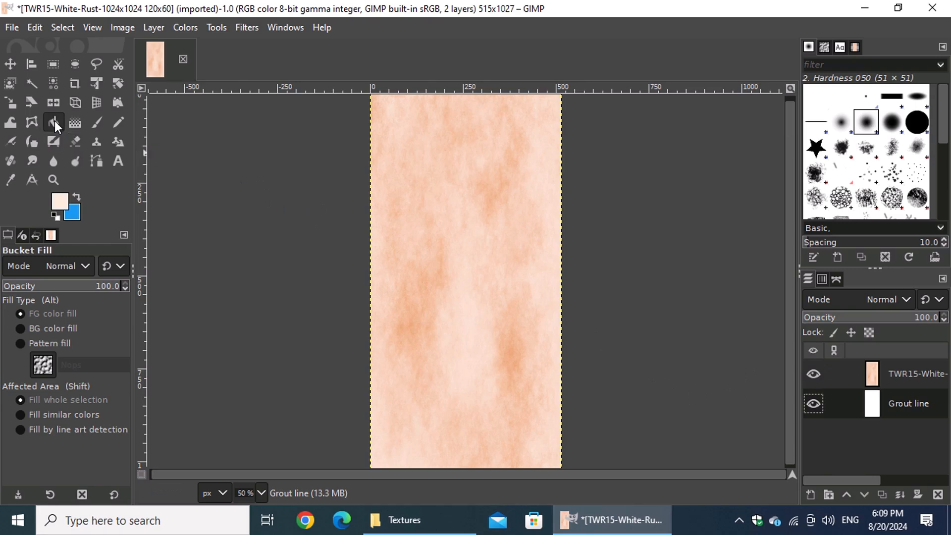
- Fill the whole Grout line layer with the beige foreground color using Bucket Fill in FG color mode
click(35, 313)
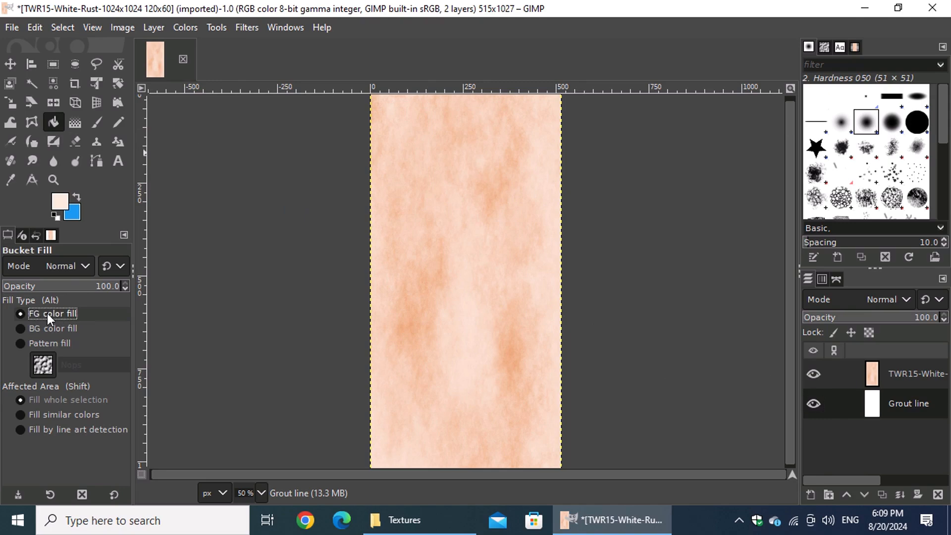
click(68, 402)
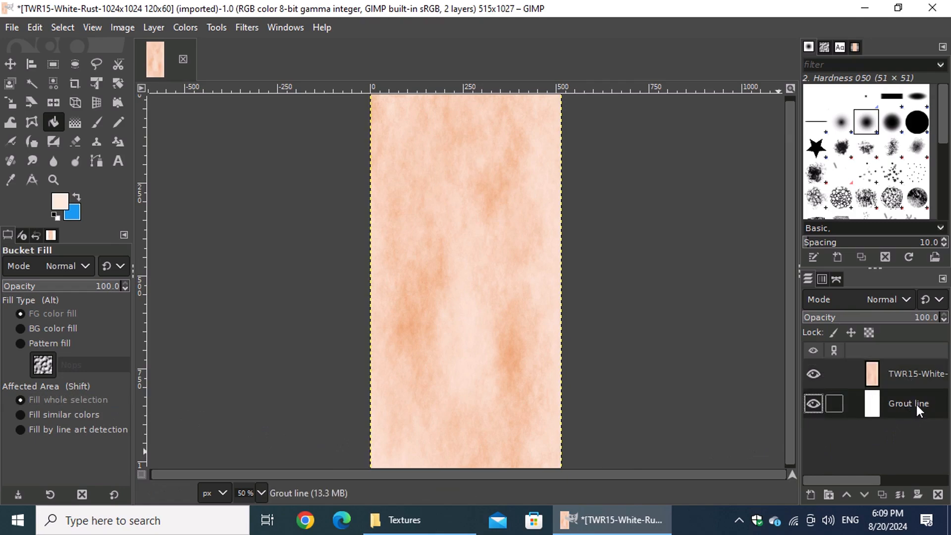
click(459, 205)
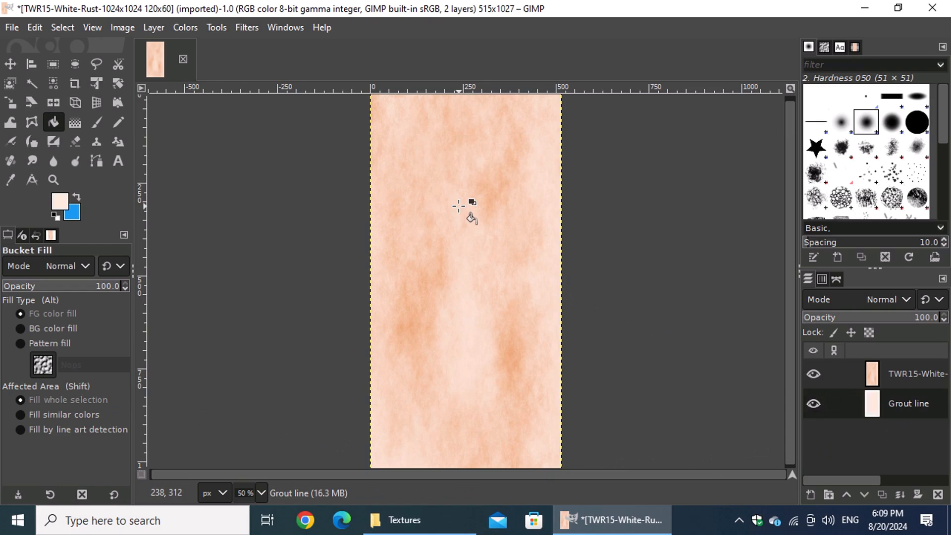
- Inspect the grout border closely along the tile's edges and corners, and undo the beige fill of the Grout line layer
scroll(386, 253, up, 10)
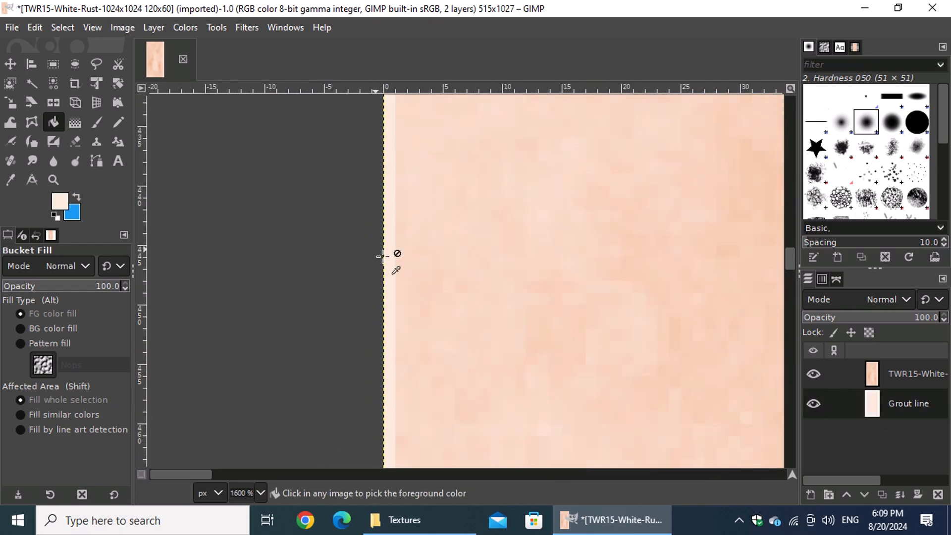
scroll(383, 256, down, 8)
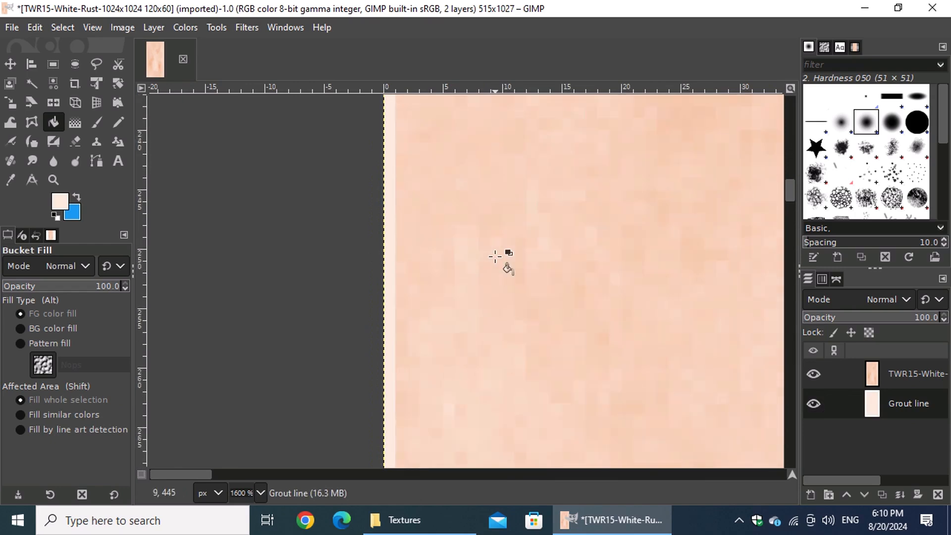
scroll(500, 250, down, 2)
scroll(499, 247, down, 9)
scroll(497, 214, up, 13)
scroll(496, 213, down, 7)
scroll(552, 251, down, 2)
scroll(552, 251, down, 5)
scroll(671, 246, up, 8)
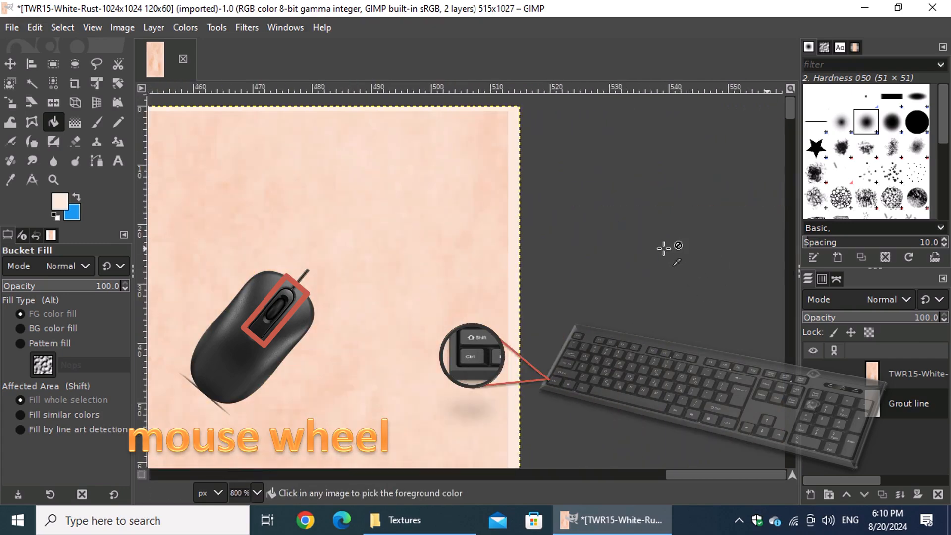
scroll(664, 249, down, 5)
scroll(664, 249, down, 7)
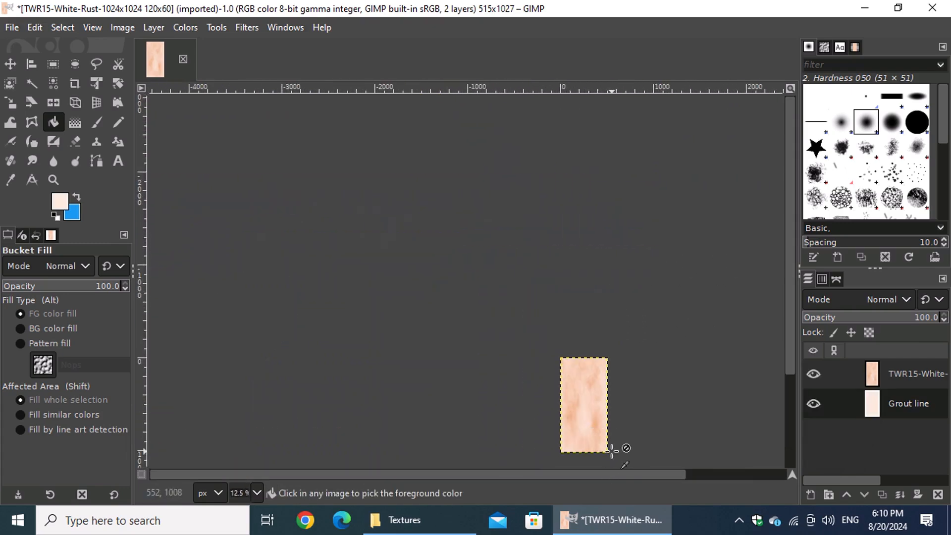
scroll(616, 450, up, 7)
scroll(221, 325, up, 7)
scroll(460, 304, down, 2)
scroll(461, 304, up, 2)
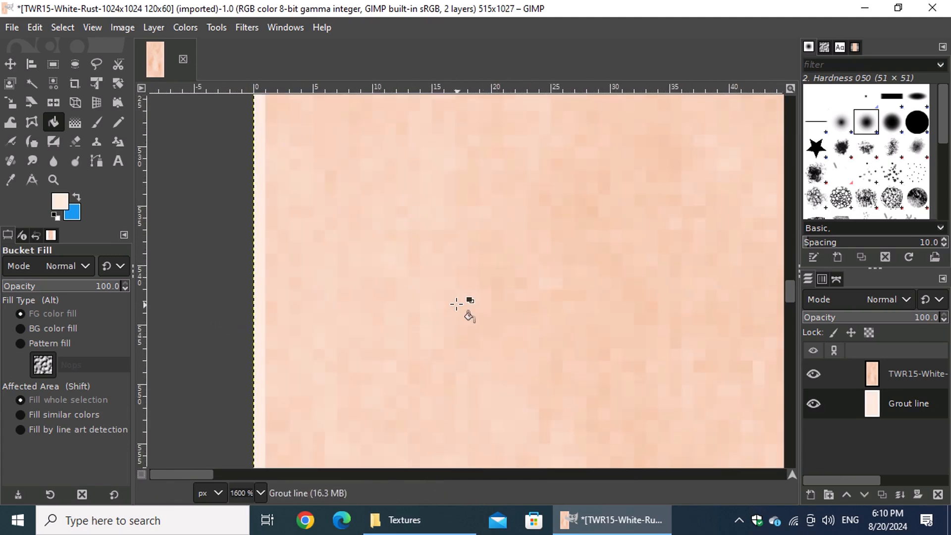
key(ctrl+z)
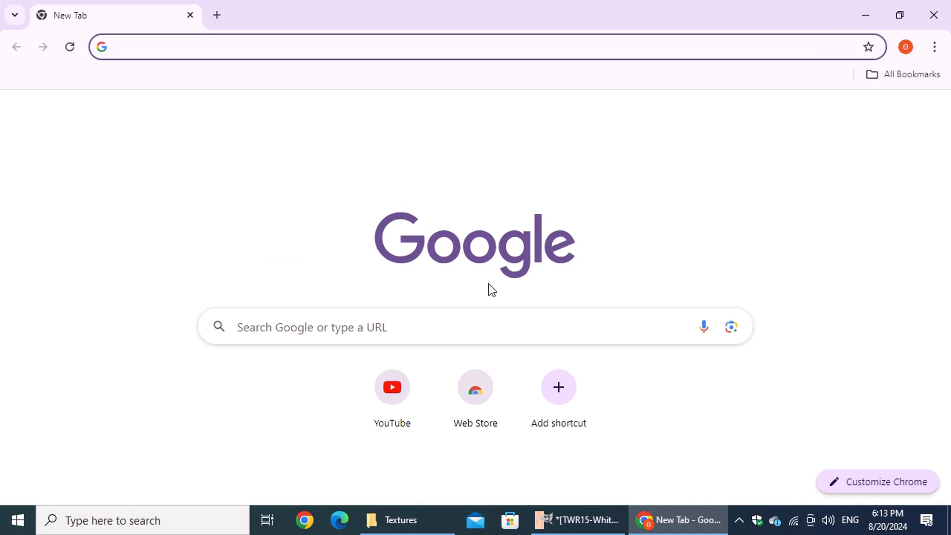
- Switch to Chrome, search Google for "grout line pallete" and open Mapei's Grout/Caulk Color Palette result
click(421, 324)
text(g)
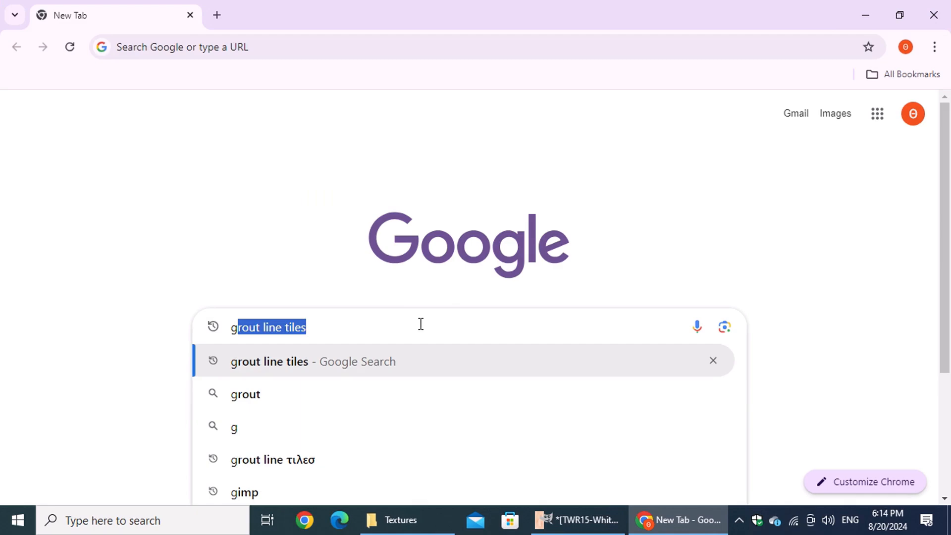
text(rou)
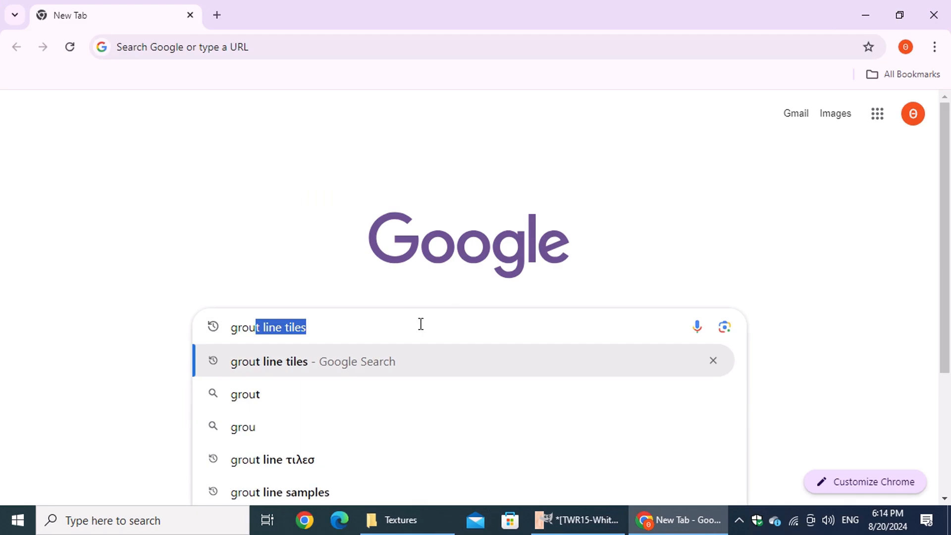
text(t line )
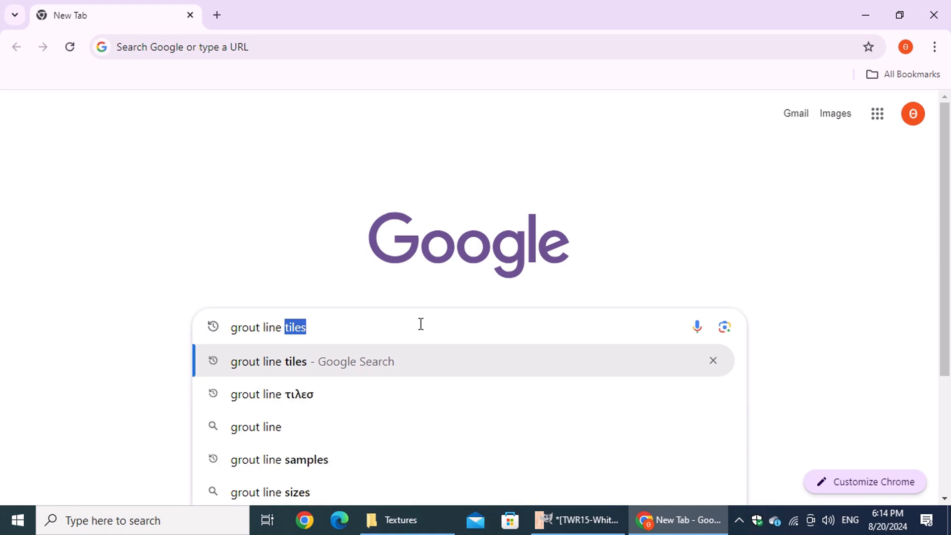
text(pall)
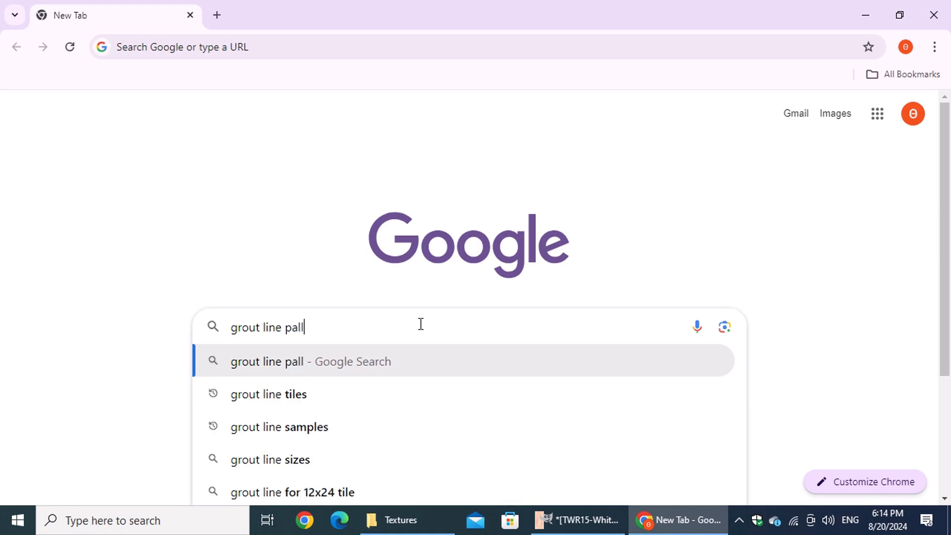
text(ete)
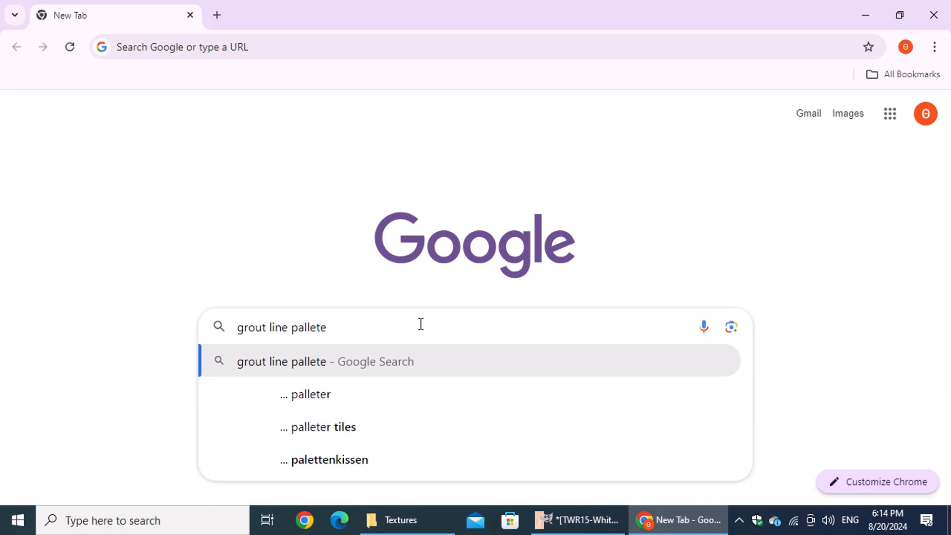
key(Return)
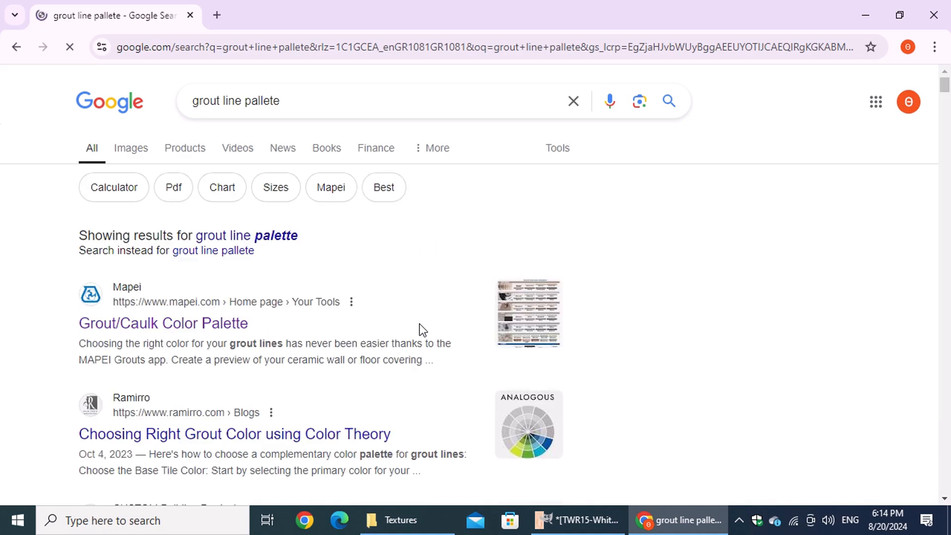
click(218, 323)
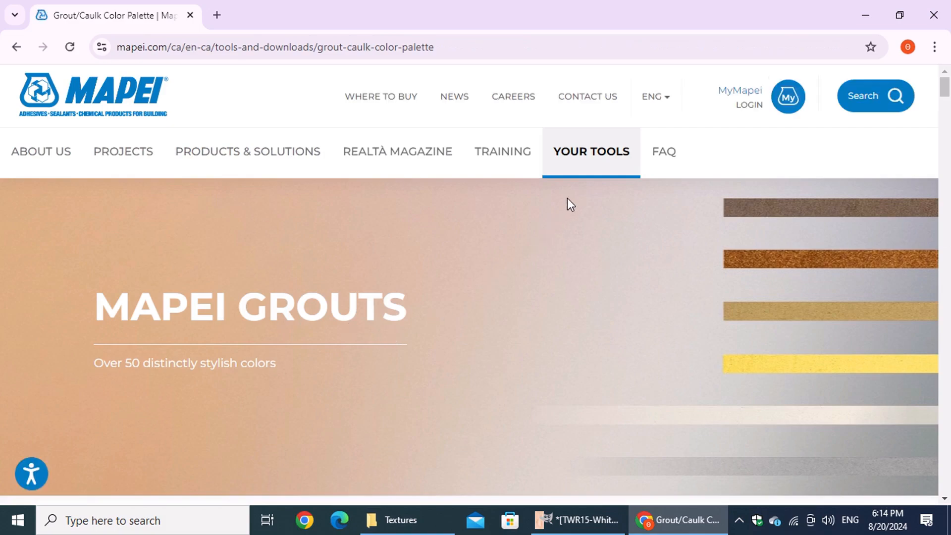
- Open the site's Grout/Caulk Color Palette tool, filter it by the type Grouts and bring the 5005 Chamois swatch into view
mouse_move(609, 155)
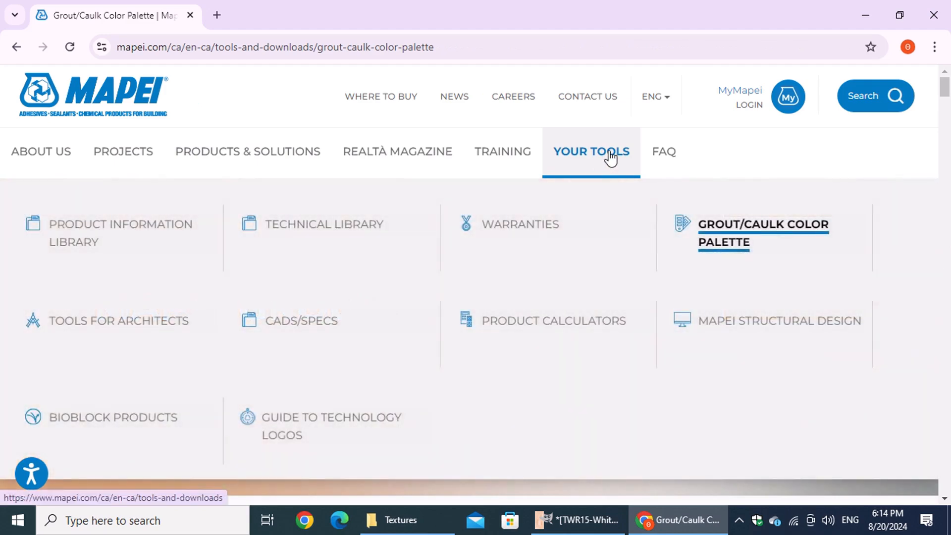
click(723, 231)
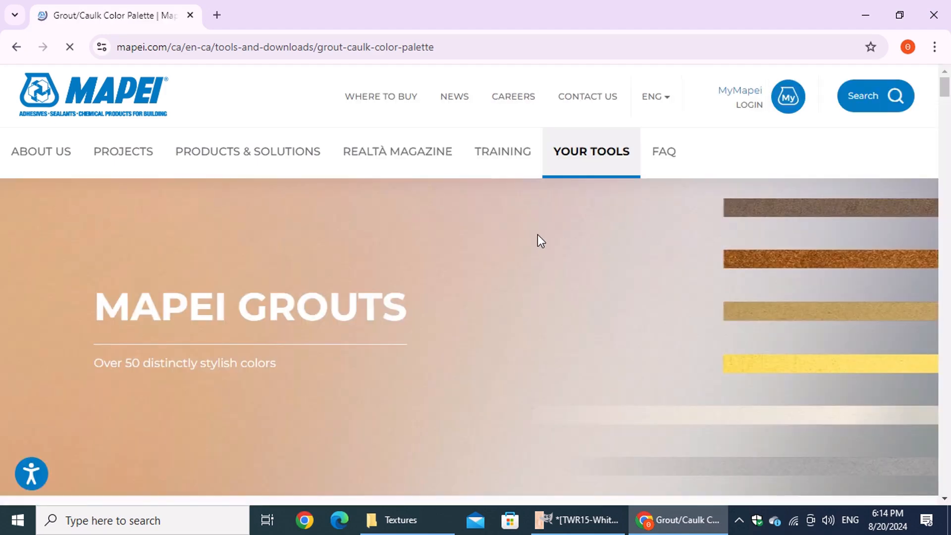
scroll(537, 234, down, 12)
scroll(537, 234, down, 10)
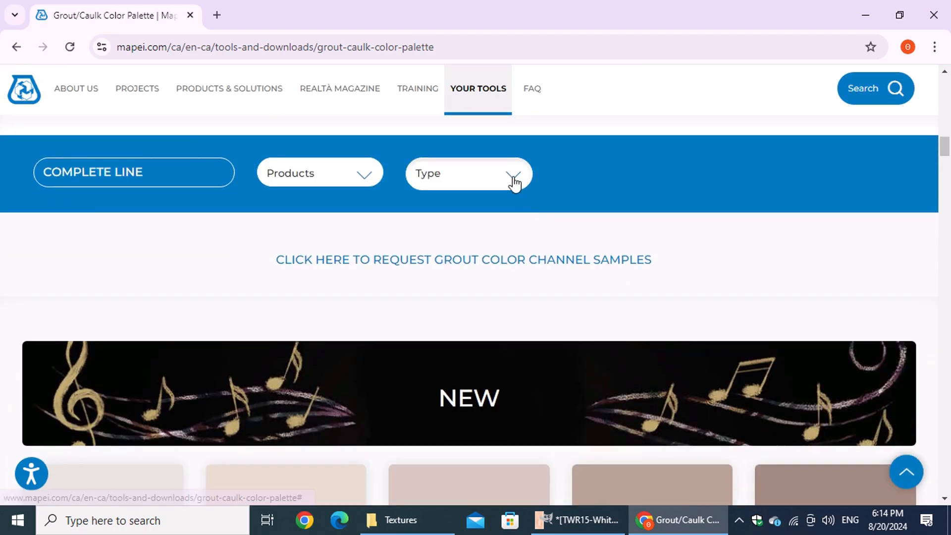
click(515, 182)
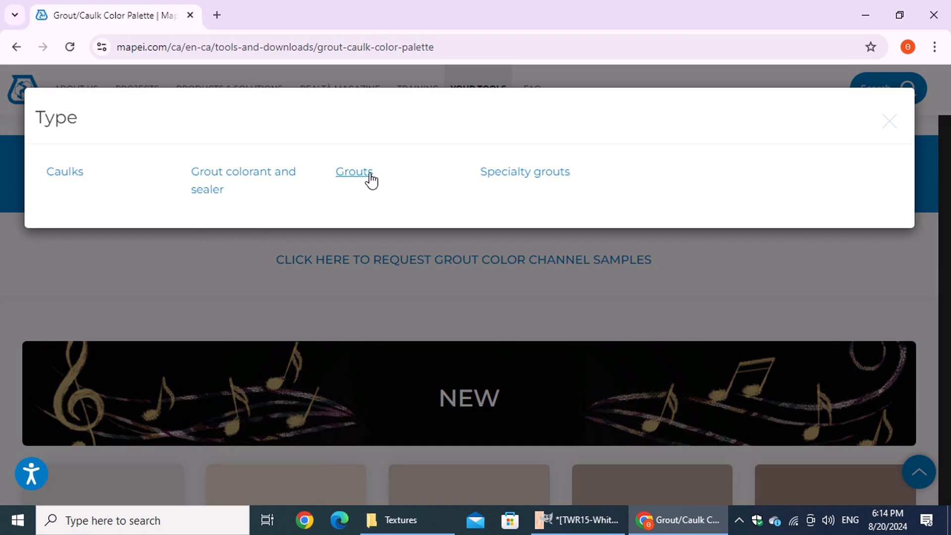
click(355, 173)
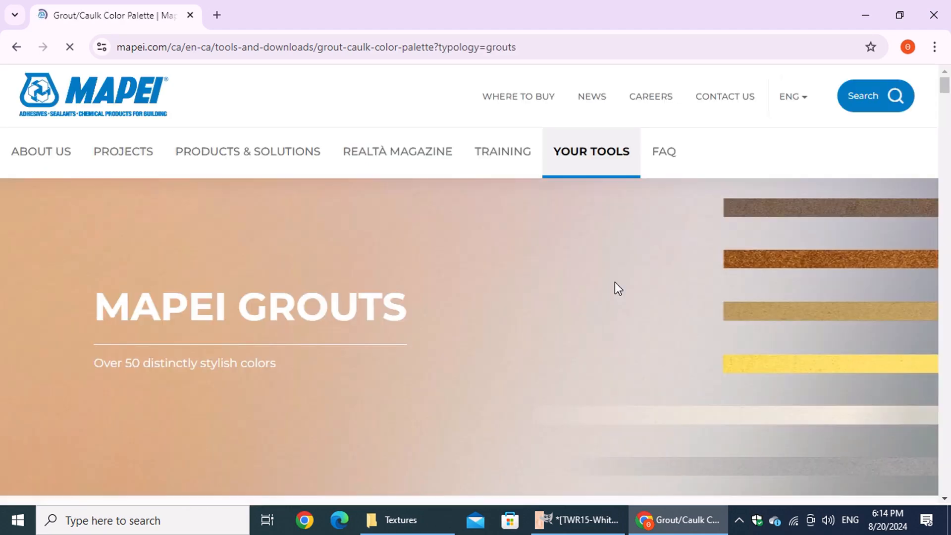
scroll(607, 288, down, 15)
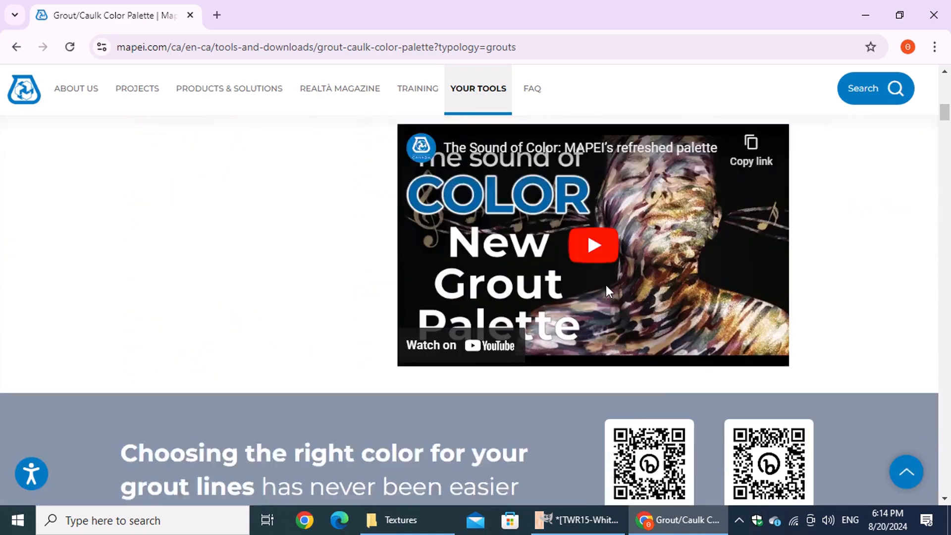
scroll(605, 284, down, 10)
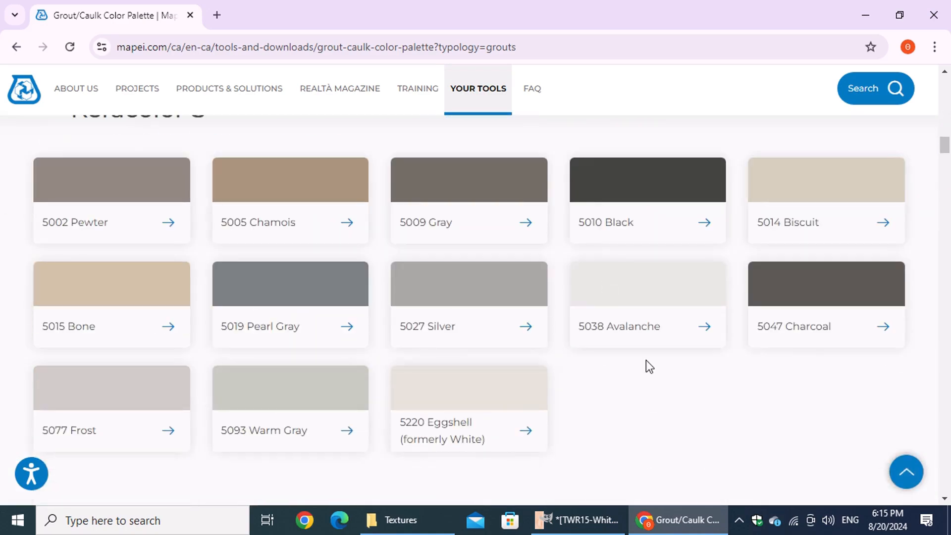
- Switch to GIMP, restore its window from full size, and narrow and move it so the Mapei swatches stay visible beside it
click(609, 525)
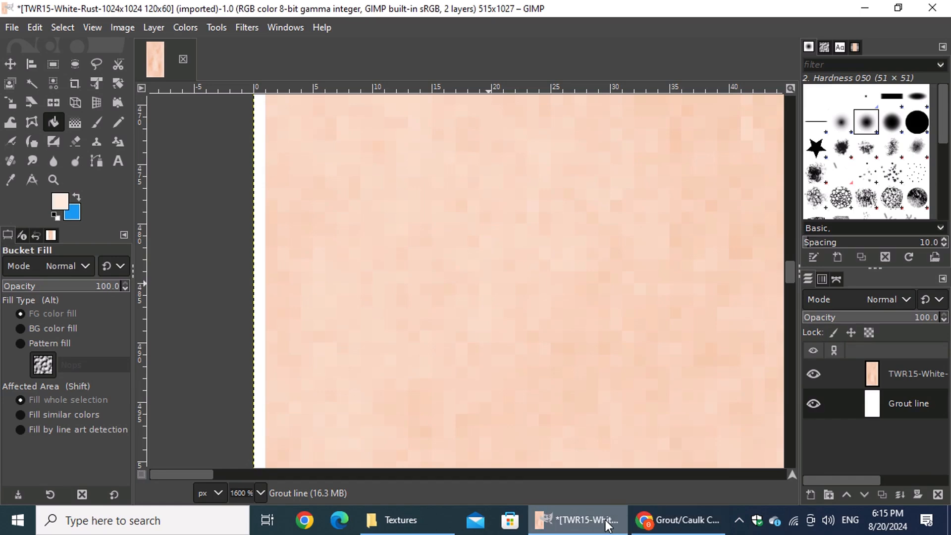
click(899, 7)
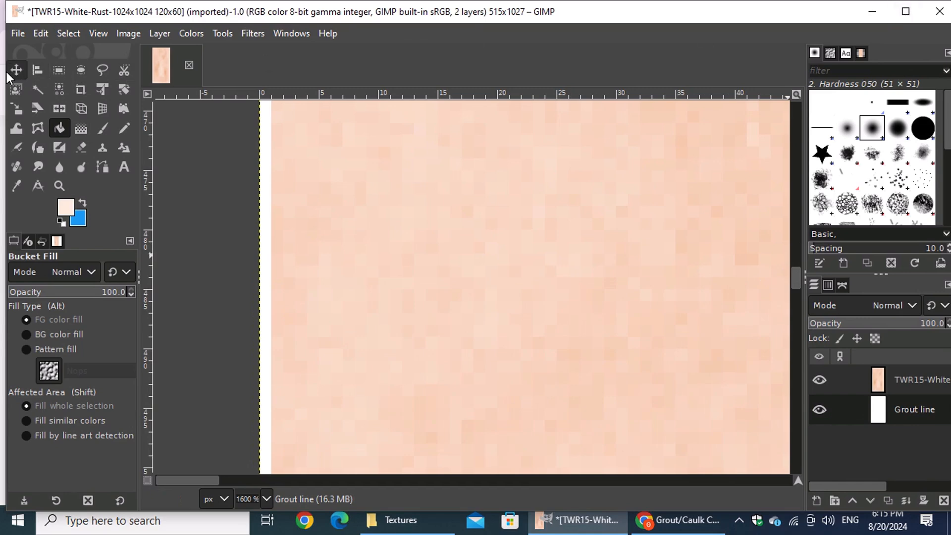
drag(7, 74, 420, 81)
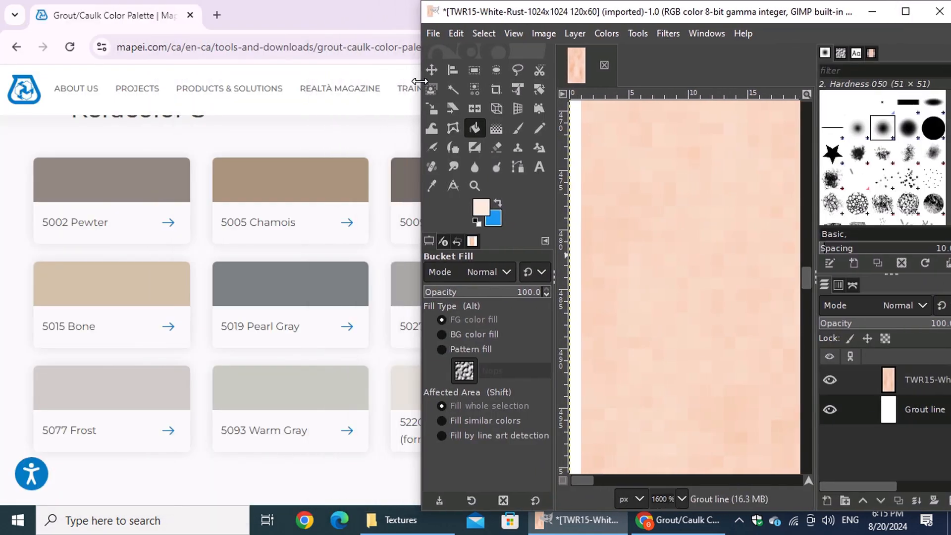
drag(565, 9, 657, 104)
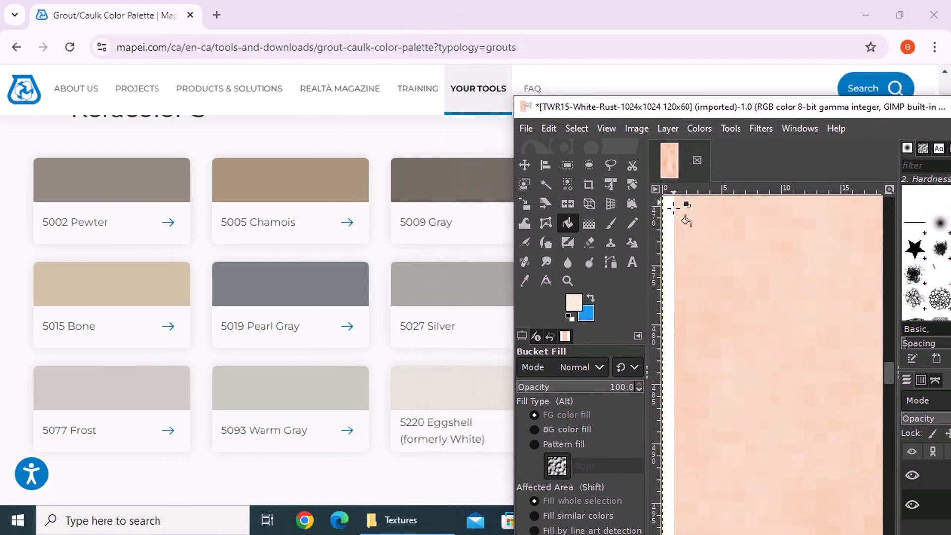
- Set the foreground color to a9947c by sampling Mapei's 5005 Chamois swatch with the color dialog's eyedropper
click(579, 303)
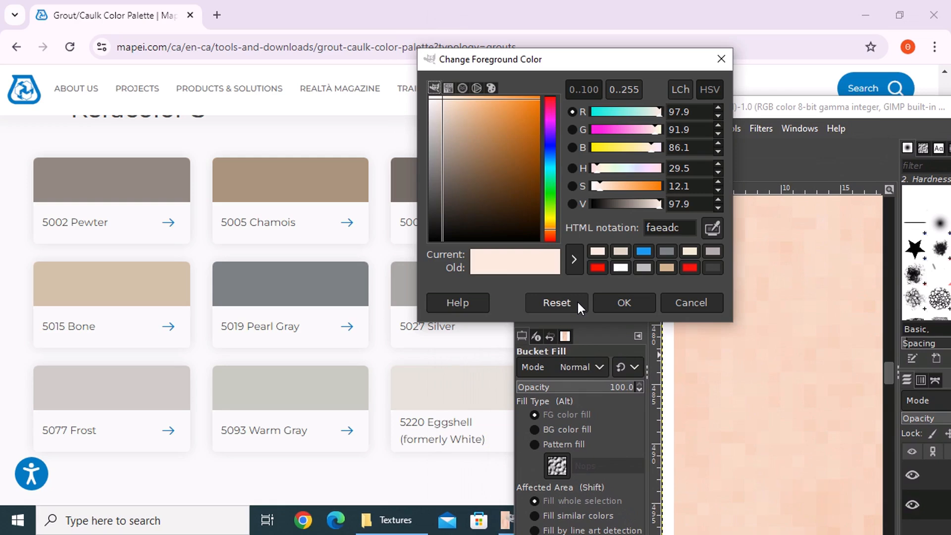
click(717, 227)
click(272, 186)
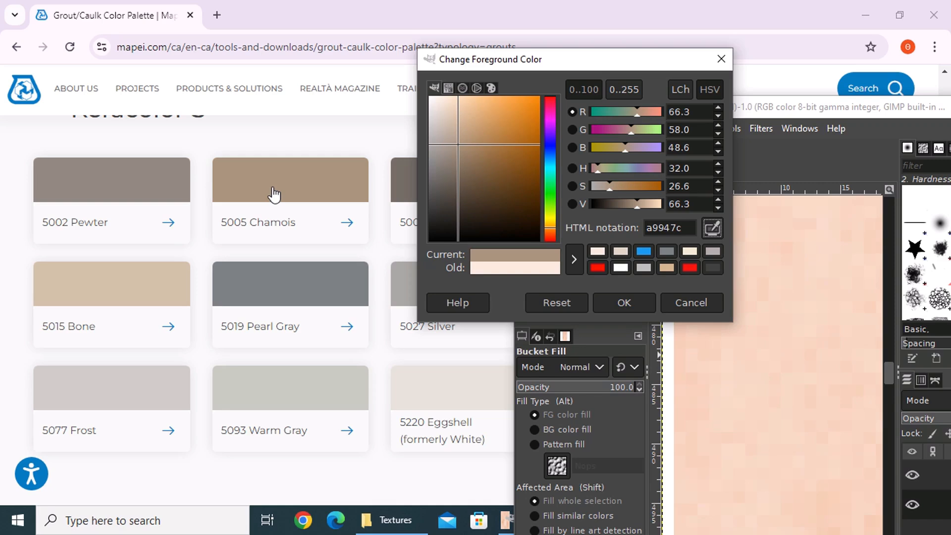
click(621, 304)
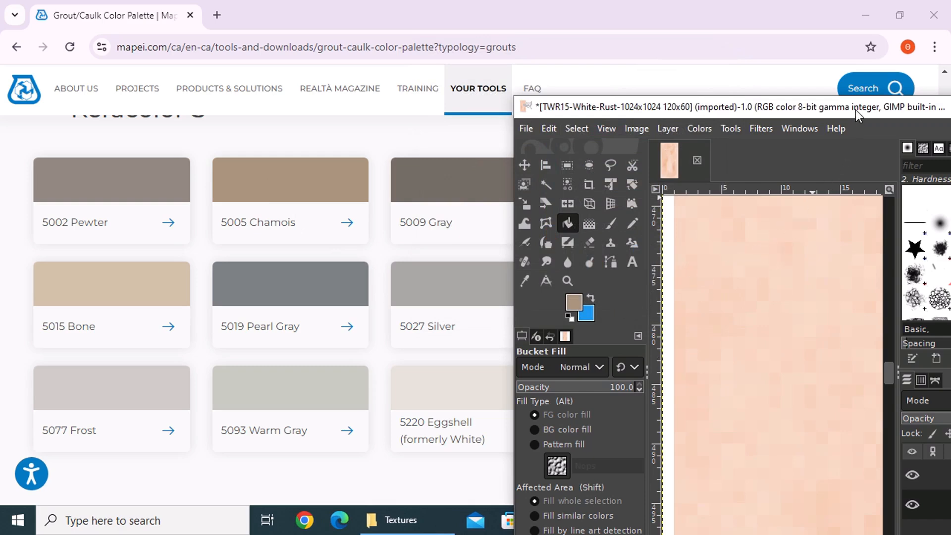
- Maximize the GIMP window and fill the Grout line layer with the sampled Chamois color
drag(855, 109, 587, 94)
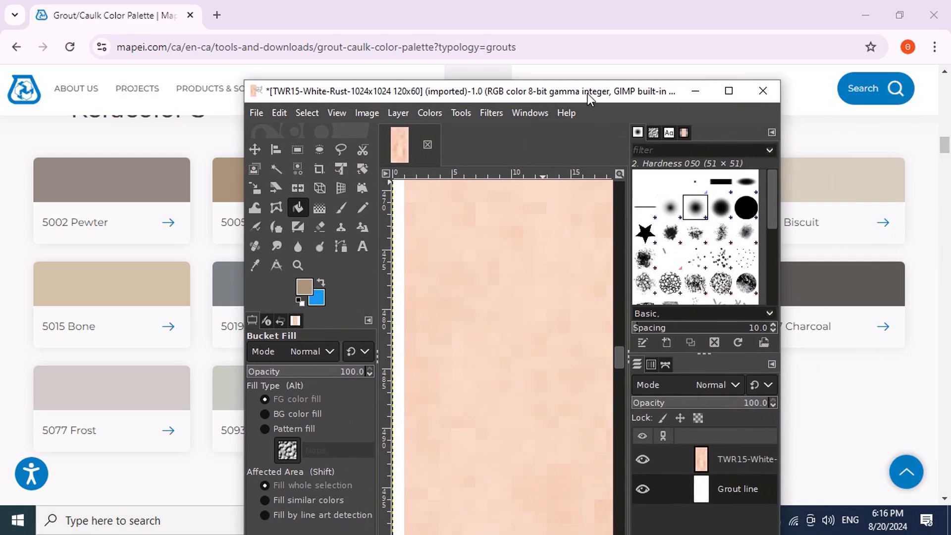
click(728, 97)
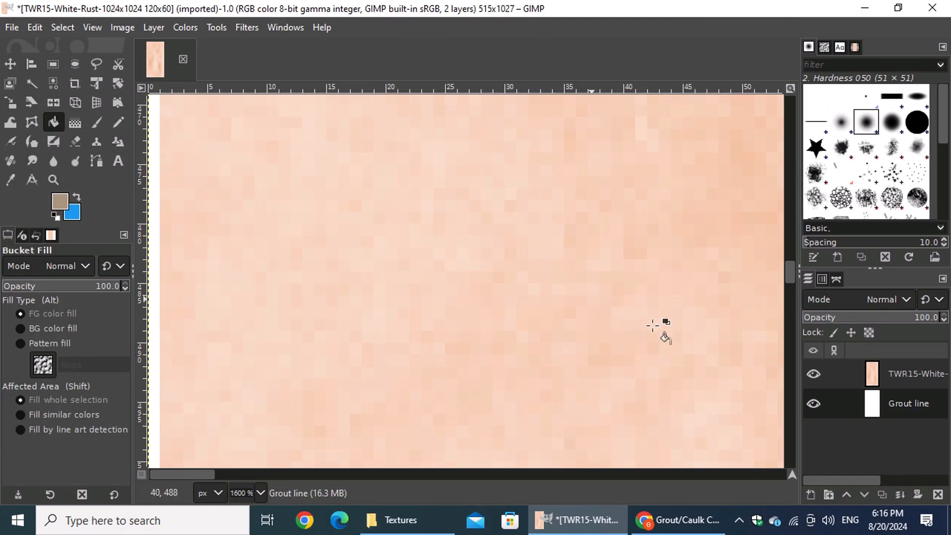
click(902, 406)
click(475, 237)
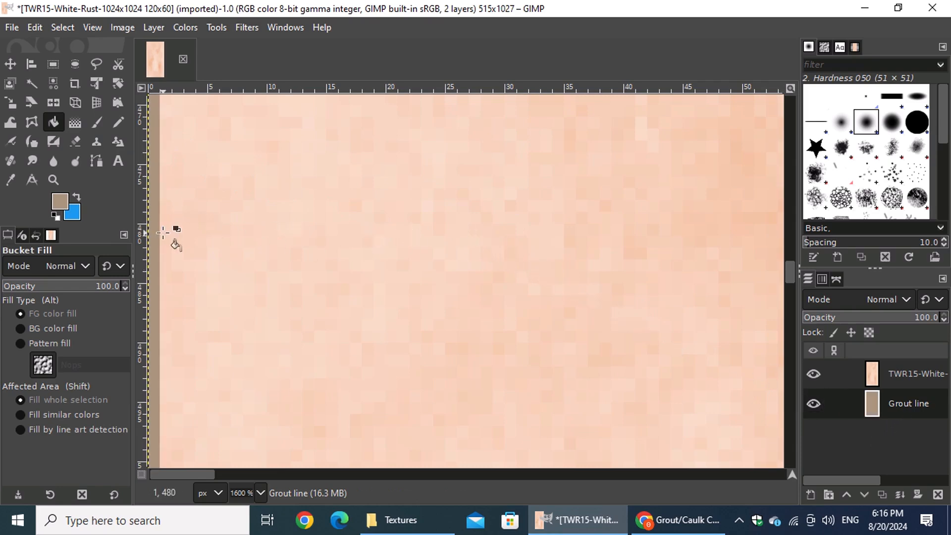
- Rename the Grout line layer to 5005
double_click(904, 405)
text(50)
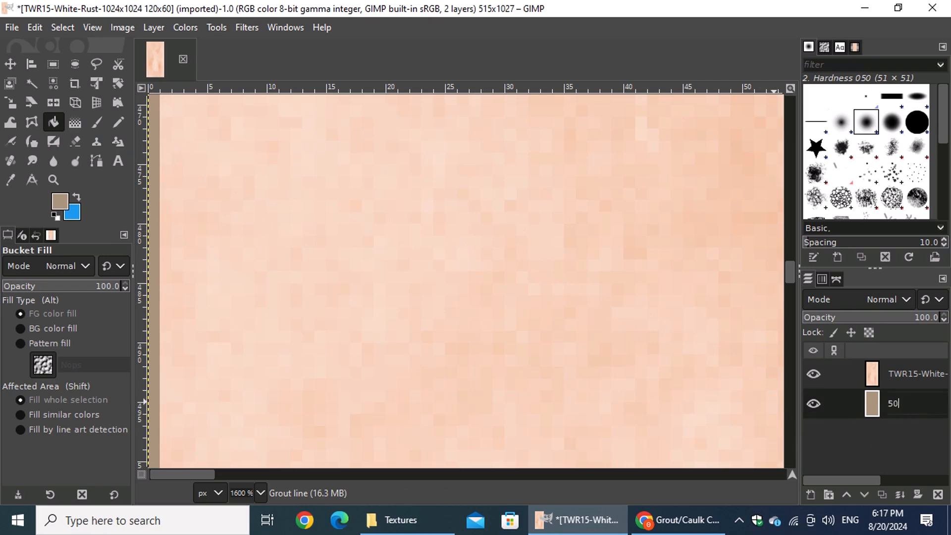
text(5)
key(BackSpace)
text(05)
key(Return)
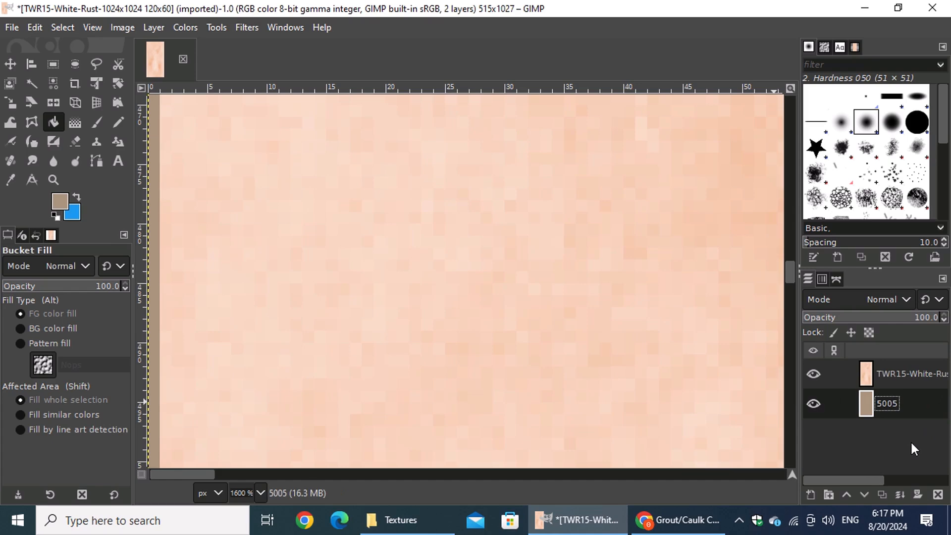
- Duplicate the 5005 layer, then restore the GIMP window and move it beside the Mapei swatches
click(888, 499)
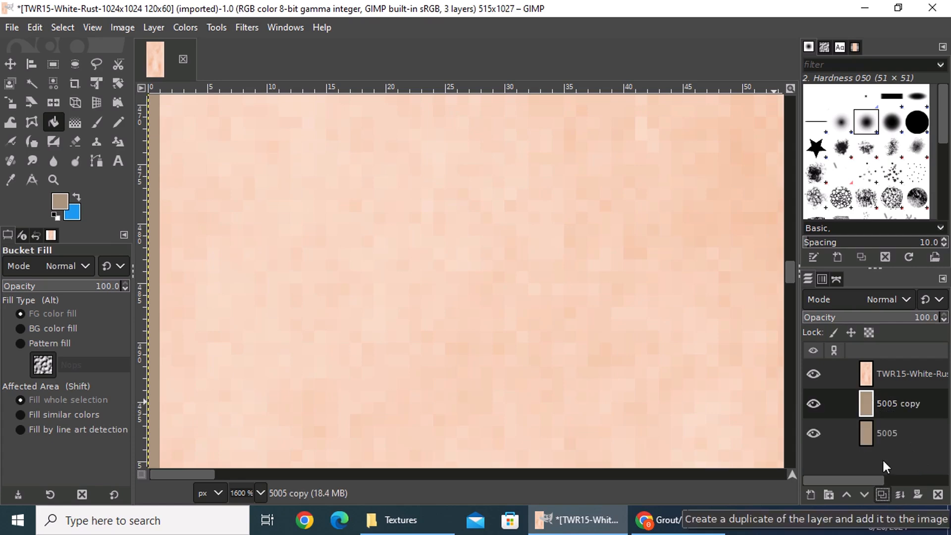
click(887, 432)
click(898, 7)
drag(557, 90, 724, 18)
- Set the foreground color to c9c9c3 by sampling Mapei's 5093 Warm Gray swatch with the color dialog's eyedropper
click(470, 210)
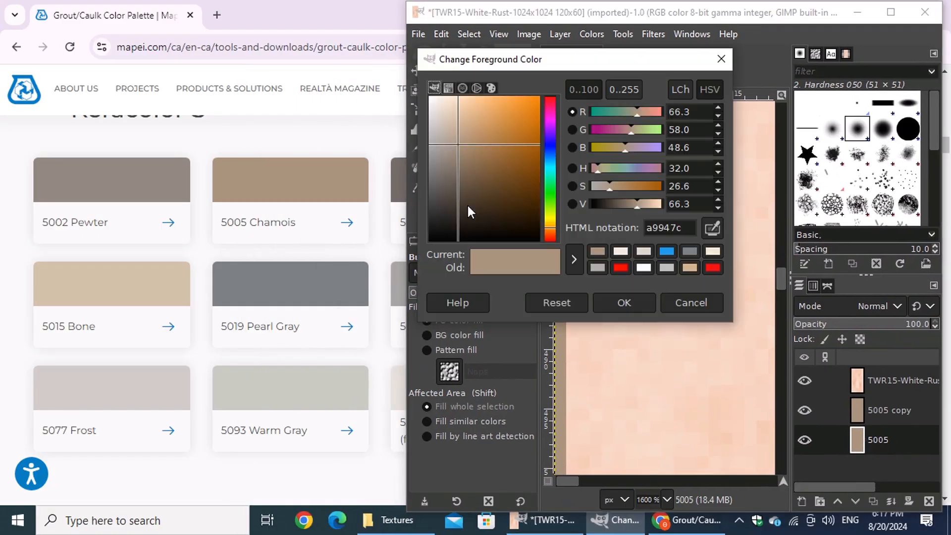
click(714, 227)
click(270, 388)
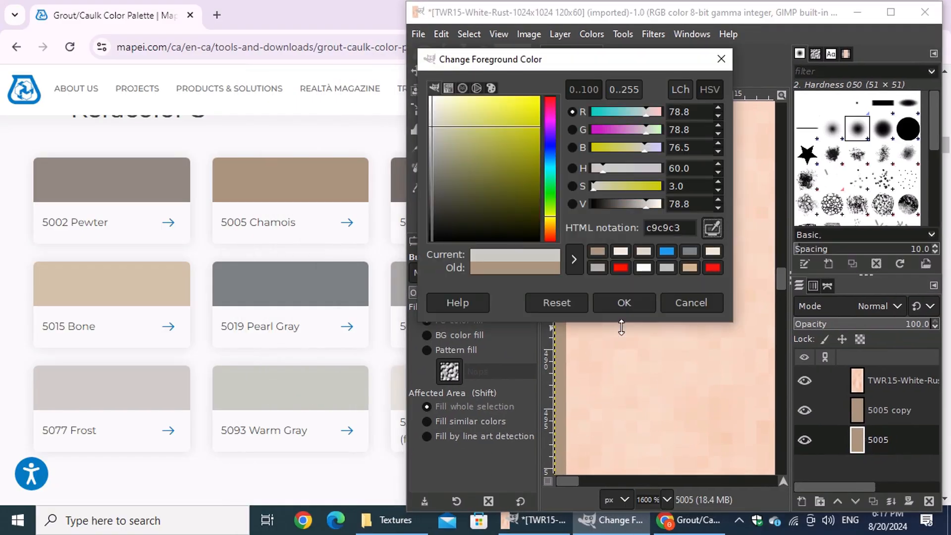
click(625, 303)
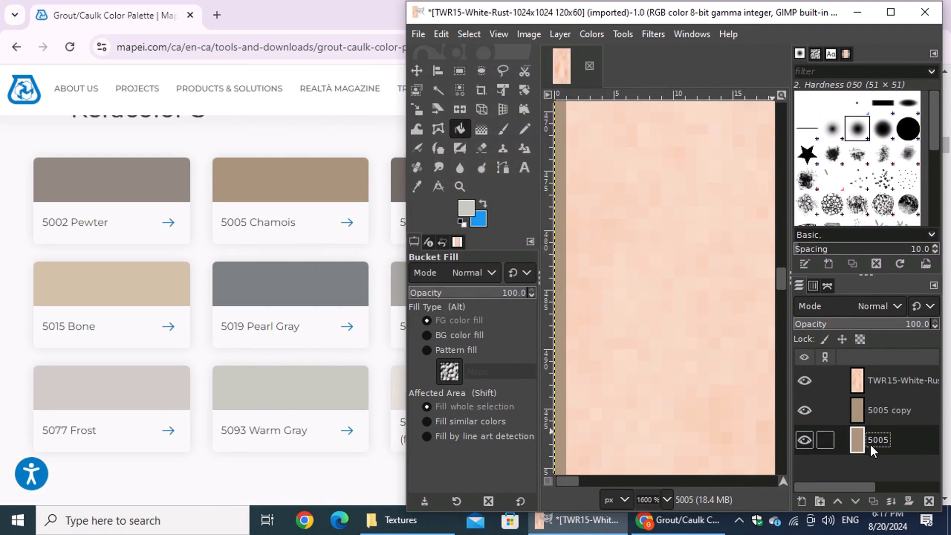
- Fill the 5005 copy layer with the Warm Gray foreground color and rename it 5093, returning the GIMP window to full size
click(872, 412)
click(723, 306)
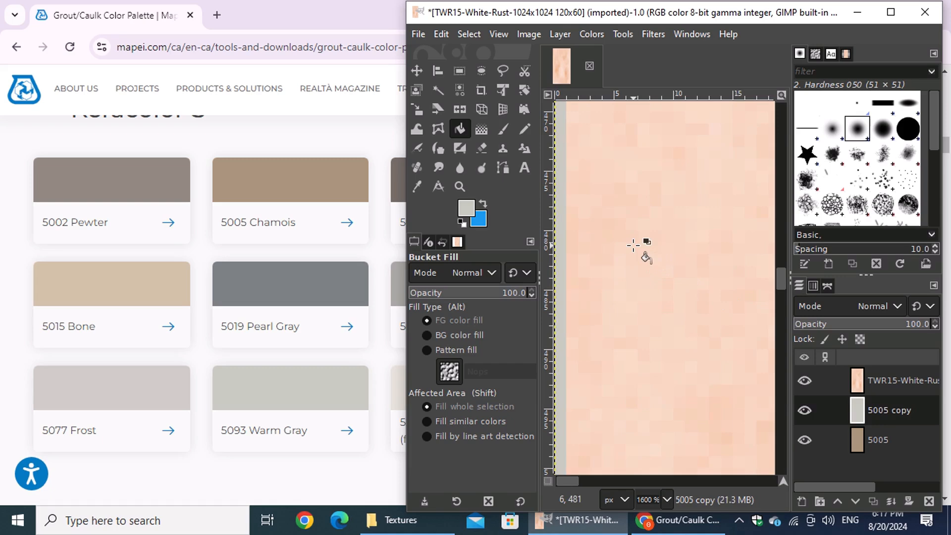
double_click(889, 411)
text(5093)
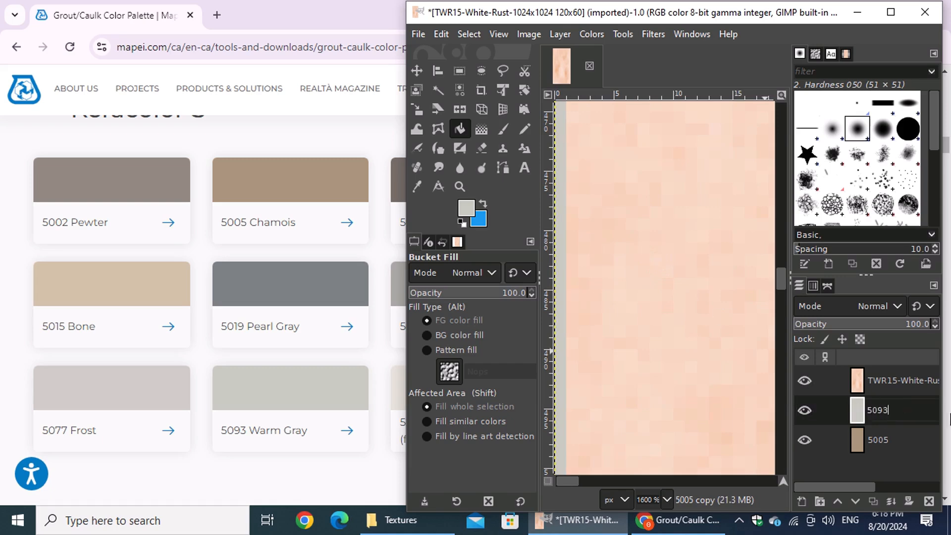
key(Return)
click(890, 11)
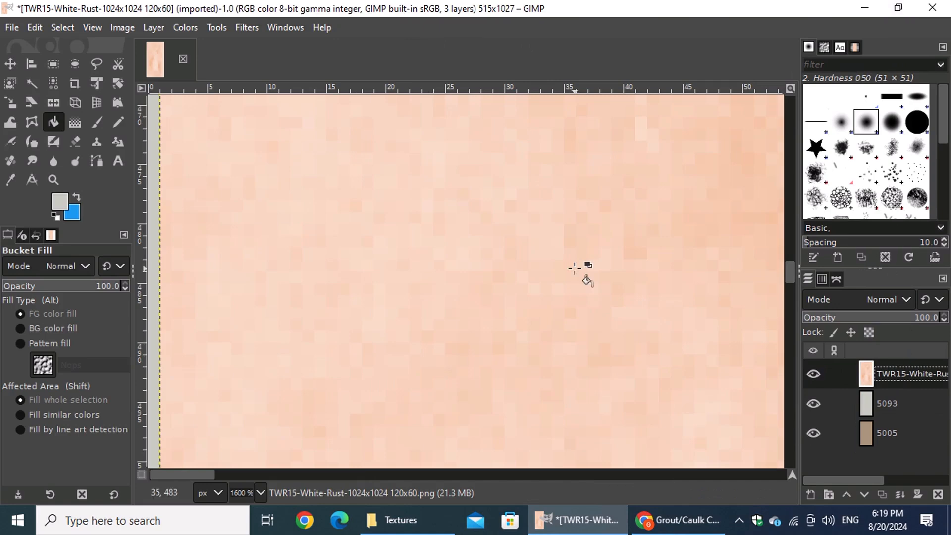
- Check each layer by hiding the tile texture, 5093 and 5005 layers one by one and showing them again
click(813, 374)
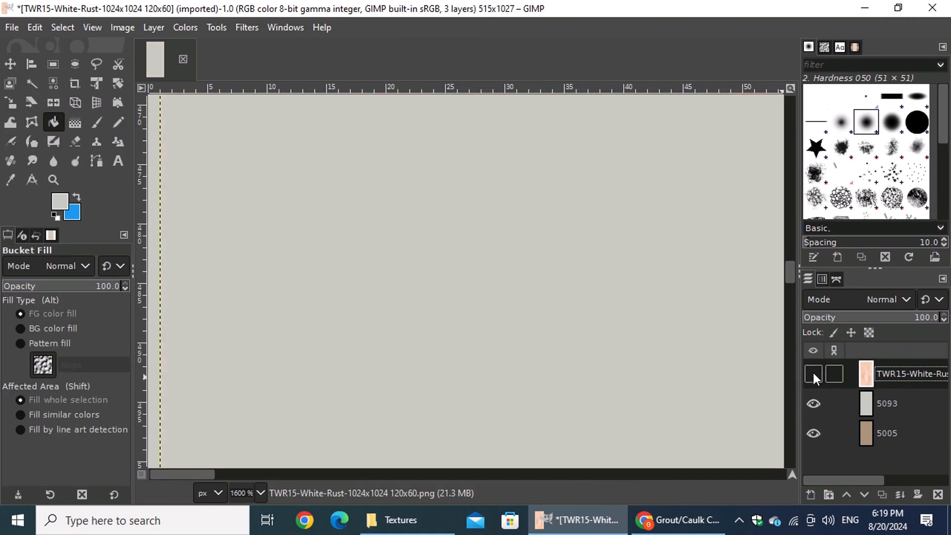
click(813, 404)
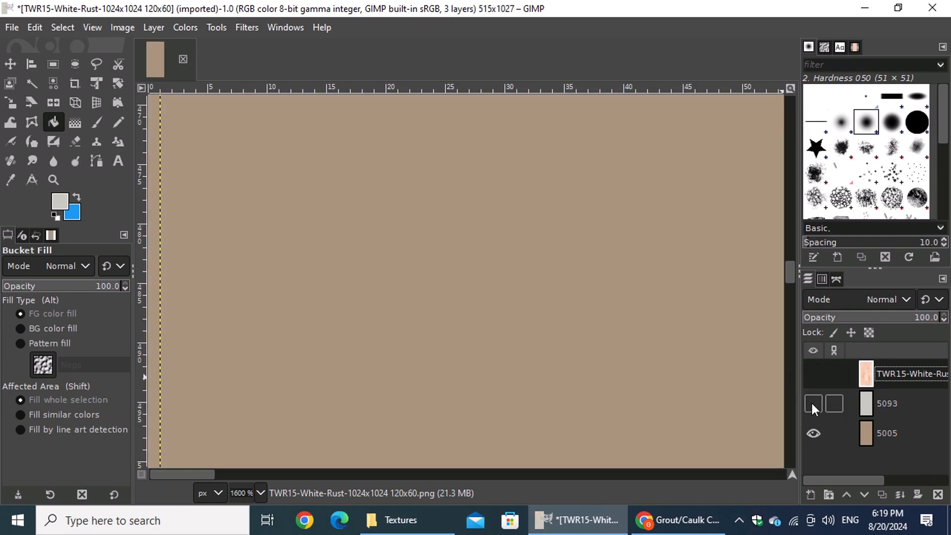
click(818, 433)
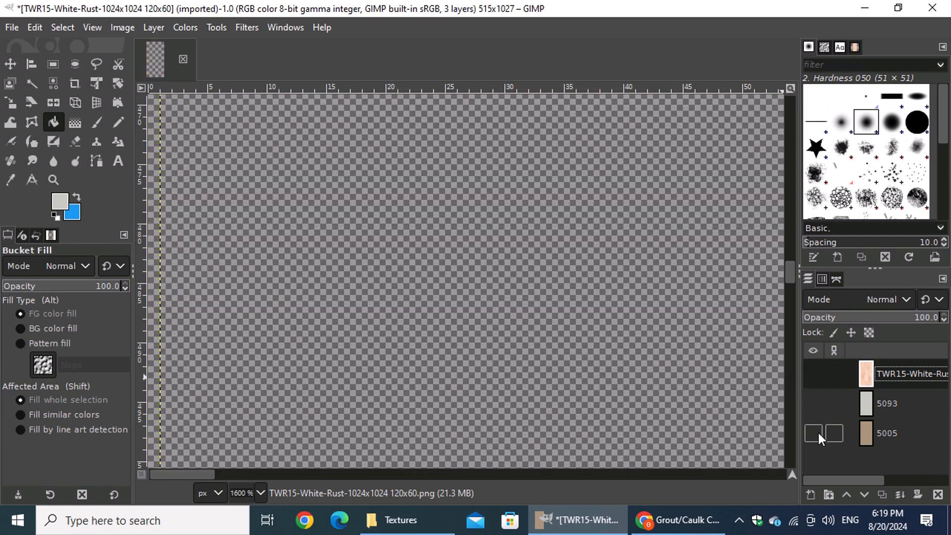
click(819, 433)
click(815, 404)
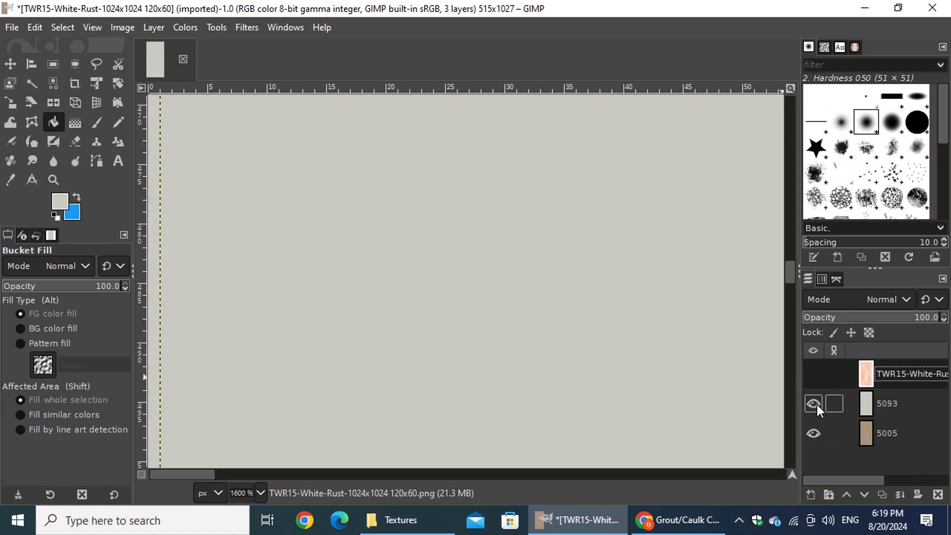
click(812, 374)
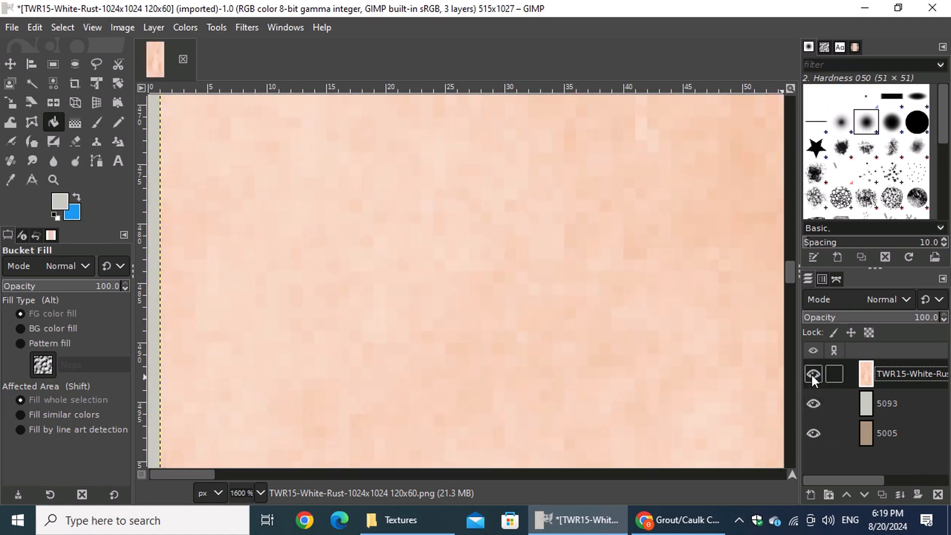
- Hide the 5093 layer so that the 5005 layer supplies the grout line around the tile texture
click(814, 403)
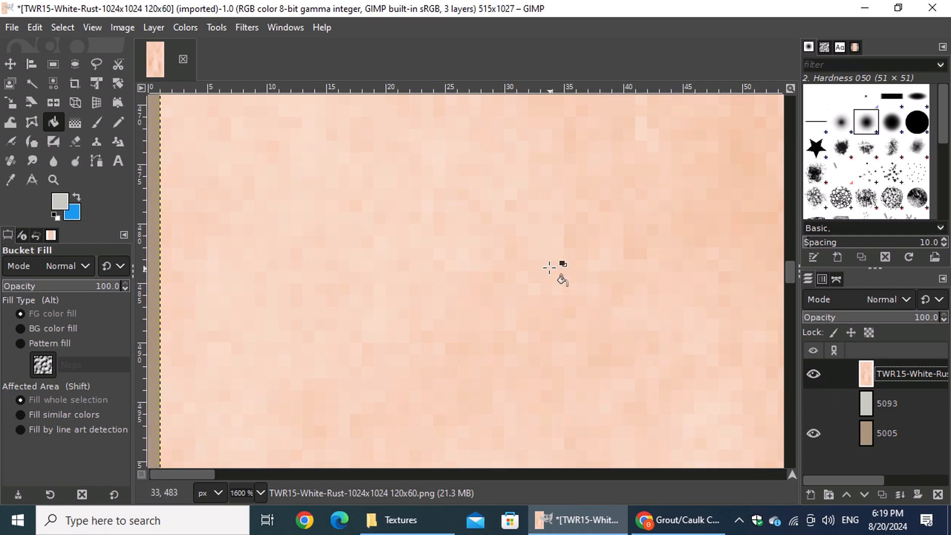
ctrl+scroll(550, 268, down, 6)
drag(386, 477, 525, 477)
ctrl+scroll(475, 389, down, 4)
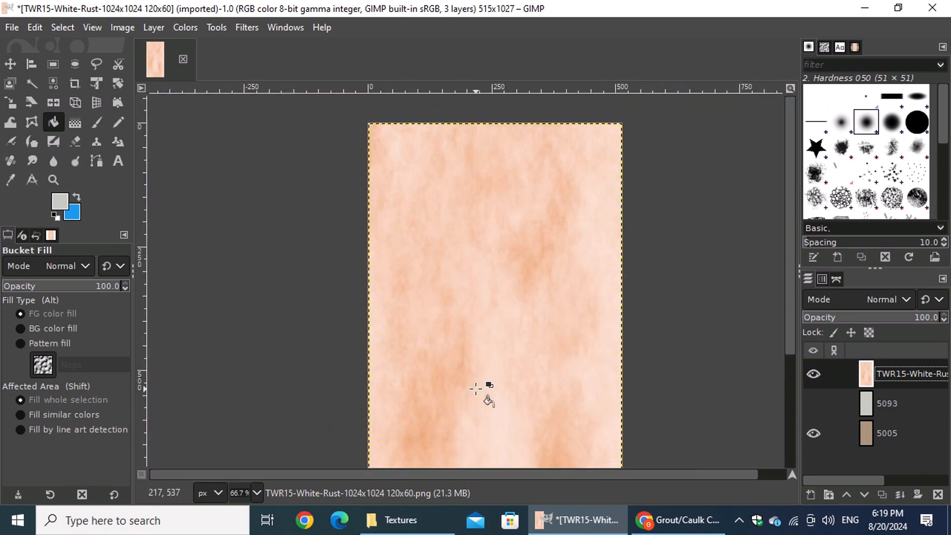
ctrl+scroll(475, 388, up, 1)
ctrl+scroll(476, 388, up, 1)
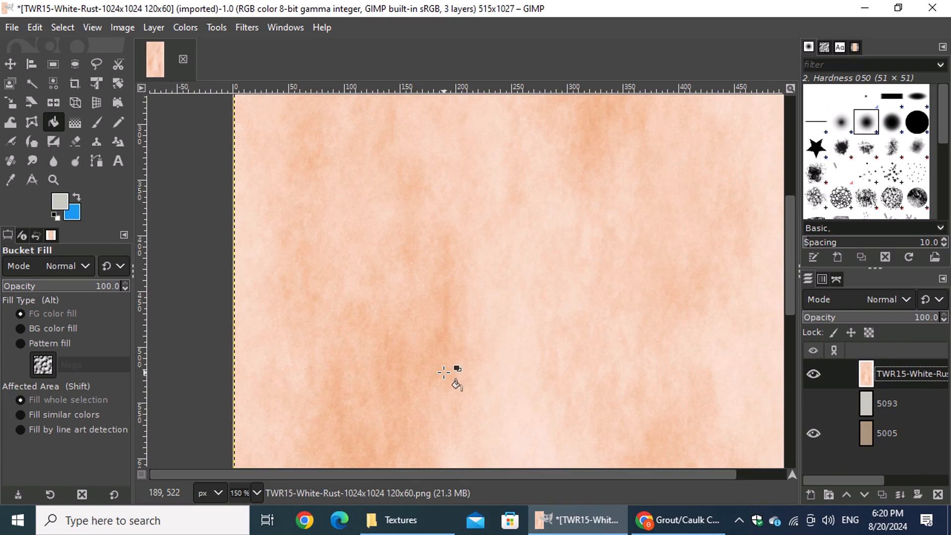
- Start exporting the image and choose the Textures folder on the Desktop as the destination
click(16, 29)
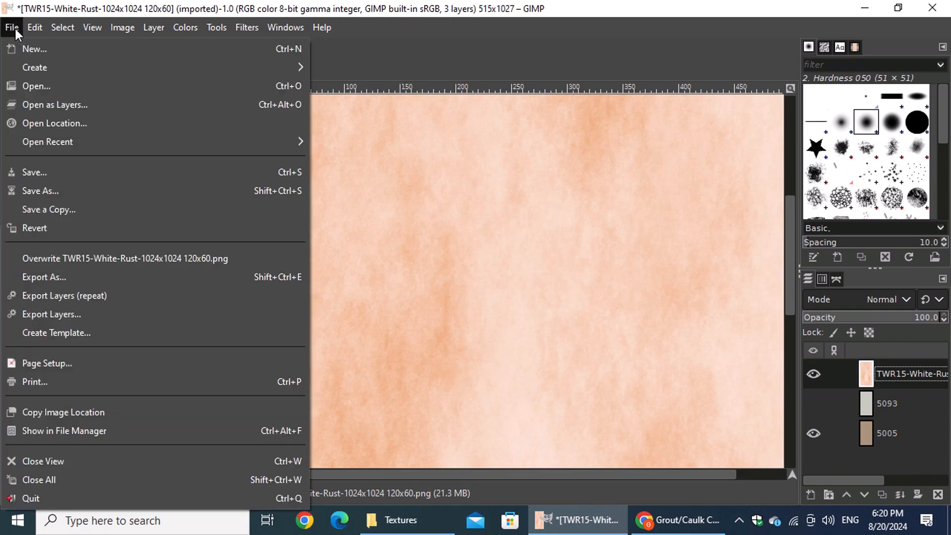
click(94, 283)
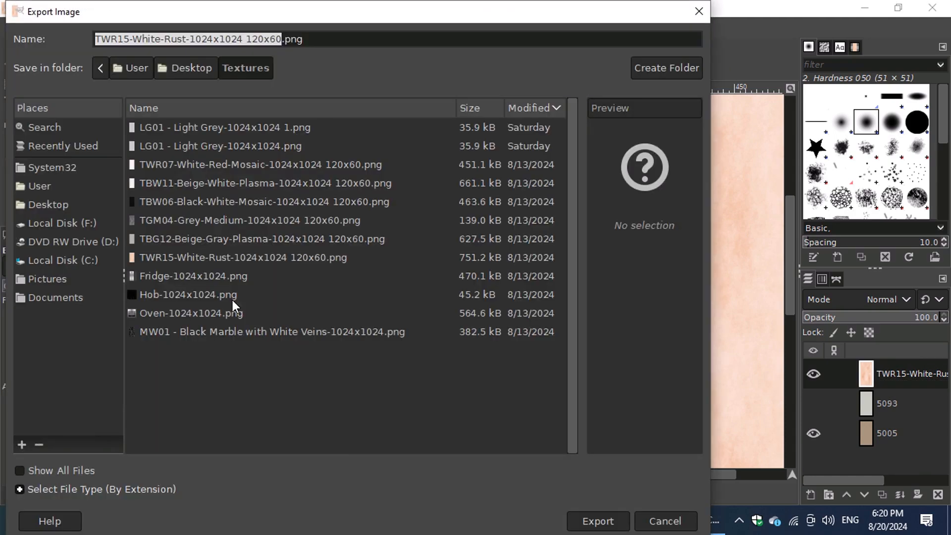
click(61, 204)
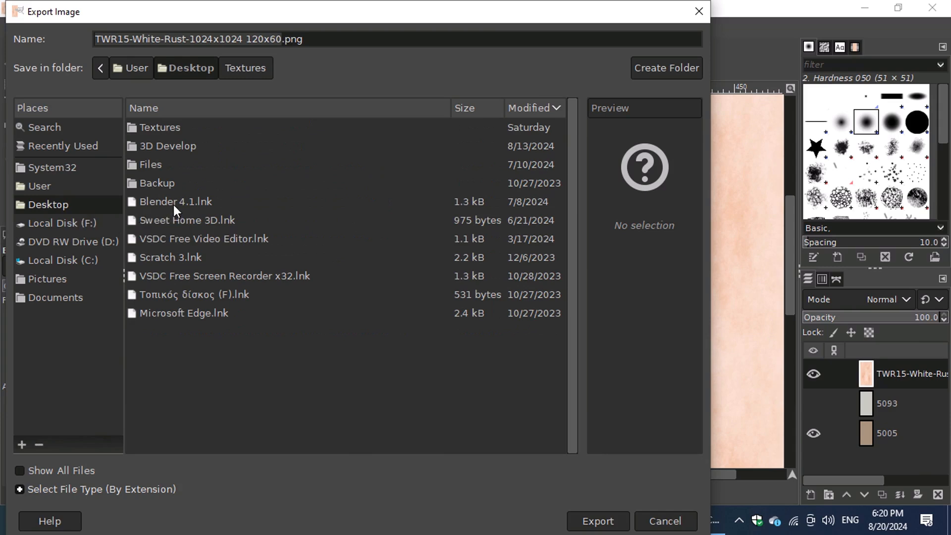
double_click(175, 130)
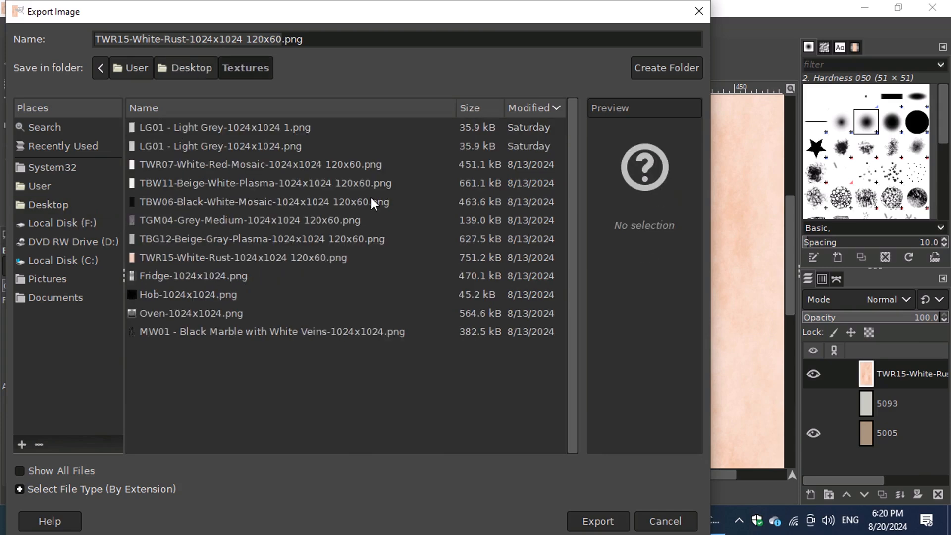
- Export the image as TWR15-White-Rust-1024x1024 120x60 5005.png, keeping the PNG options as they are
key(Right)
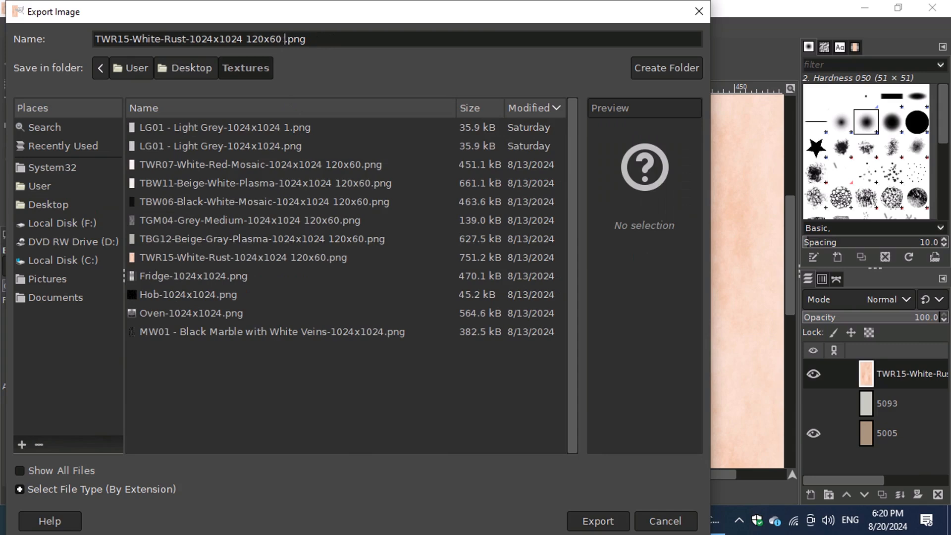
text(5005)
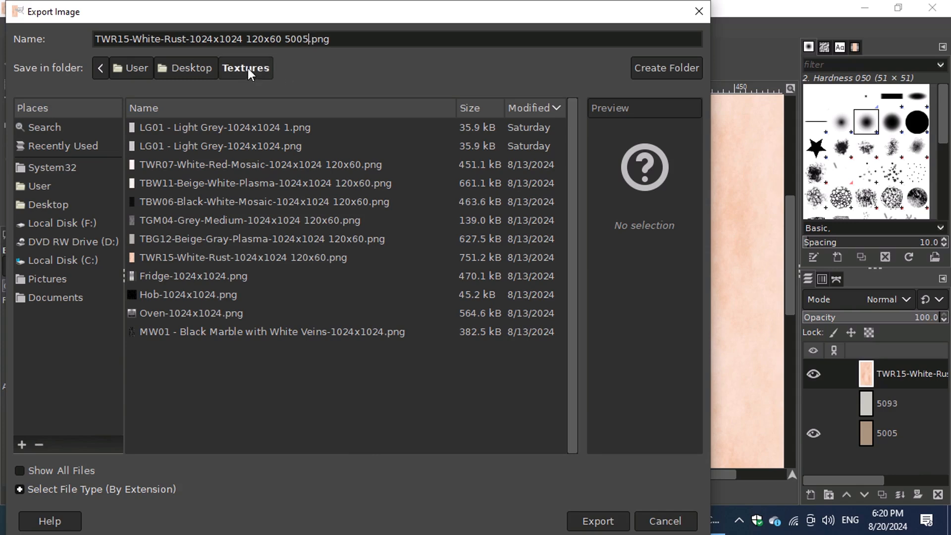
click(363, 38)
key(BackSpace)
key(BackSpace)
key(BackSpace)
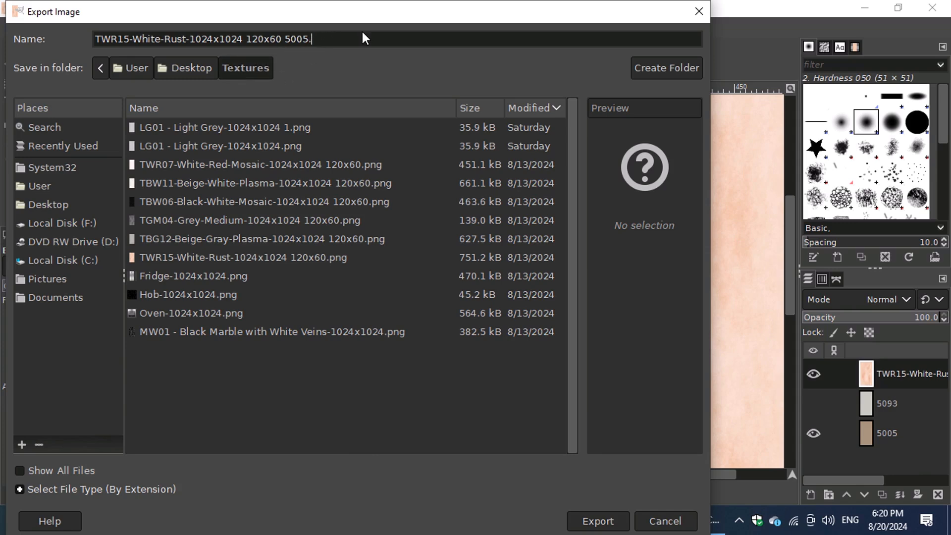
text(png)
click(603, 524)
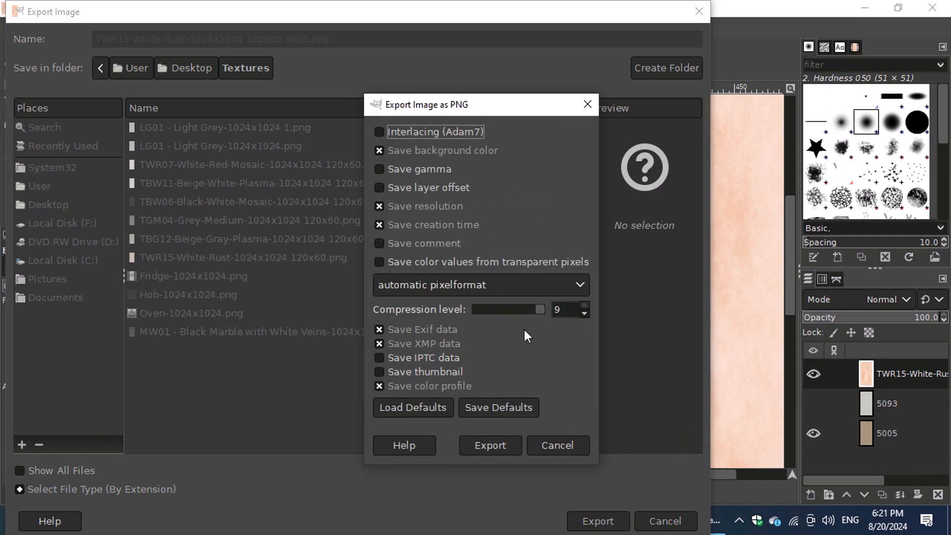
click(499, 448)
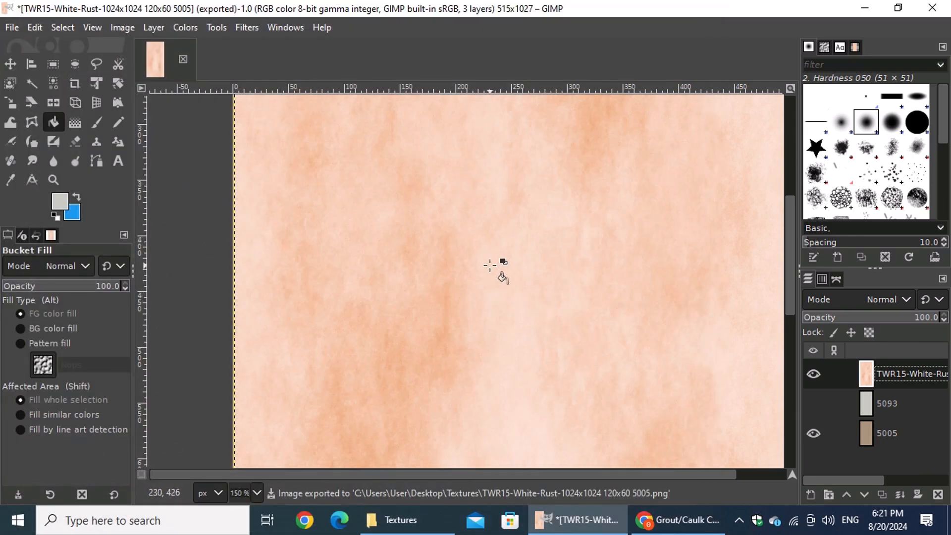
- Open the exported 5005 PNG from the Textures folder in the photo viewer and examine the grout line at its lower-right edges
scroll(495, 266, down, 4)
scroll(491, 266, up, 1)
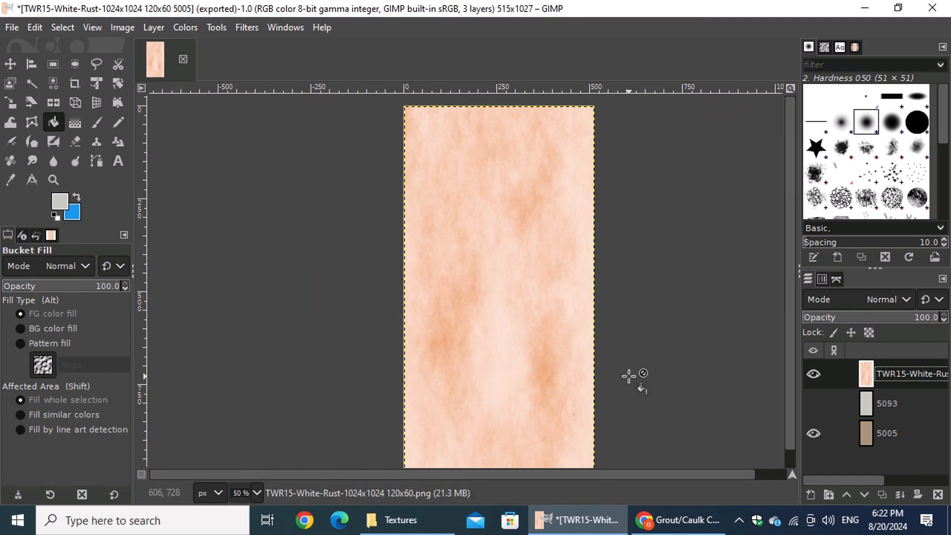
click(434, 529)
click(581, 314)
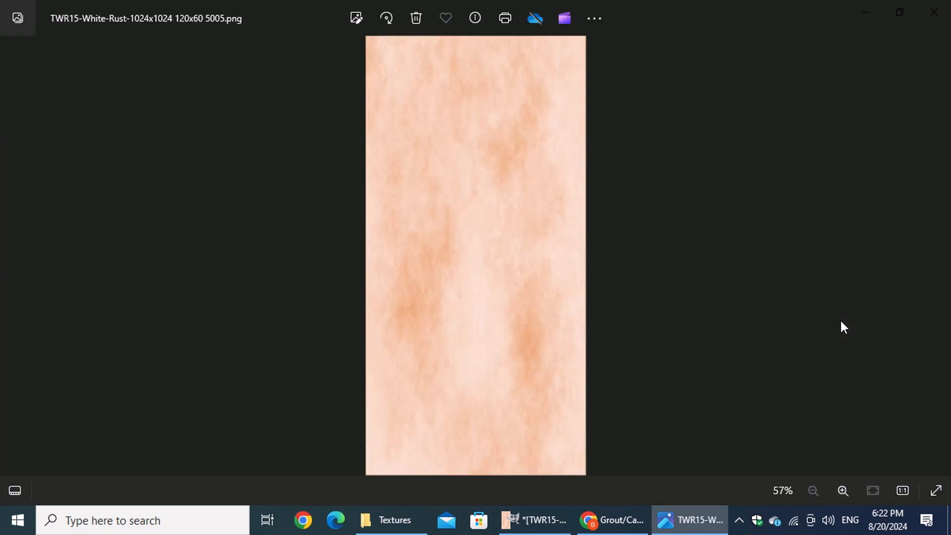
scroll(571, 326, up, 4)
scroll(574, 327, up, 4)
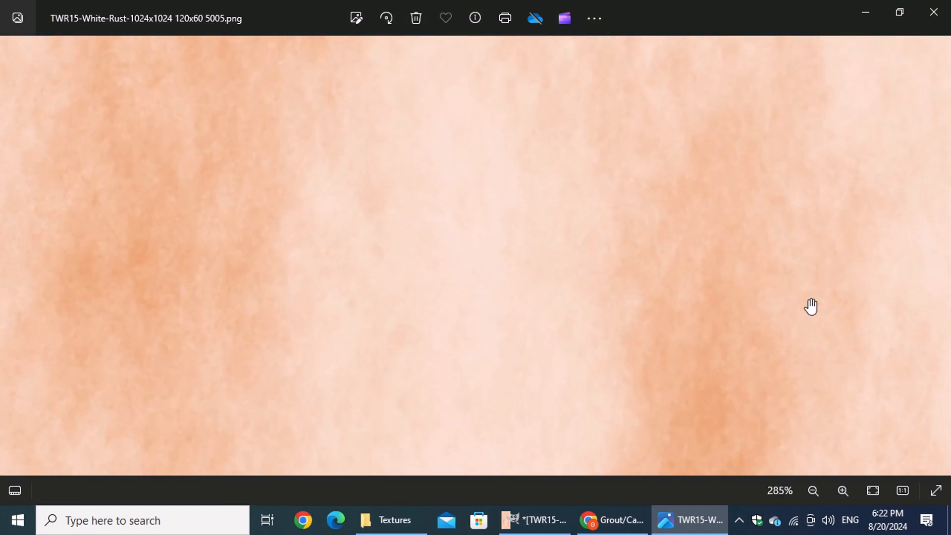
drag(798, 299, 313, 13)
drag(871, 391, 386, 6)
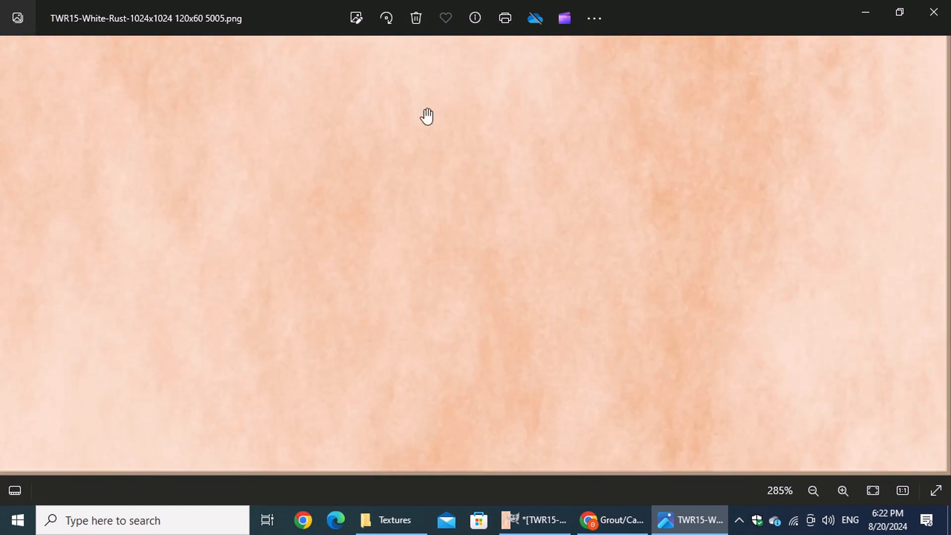